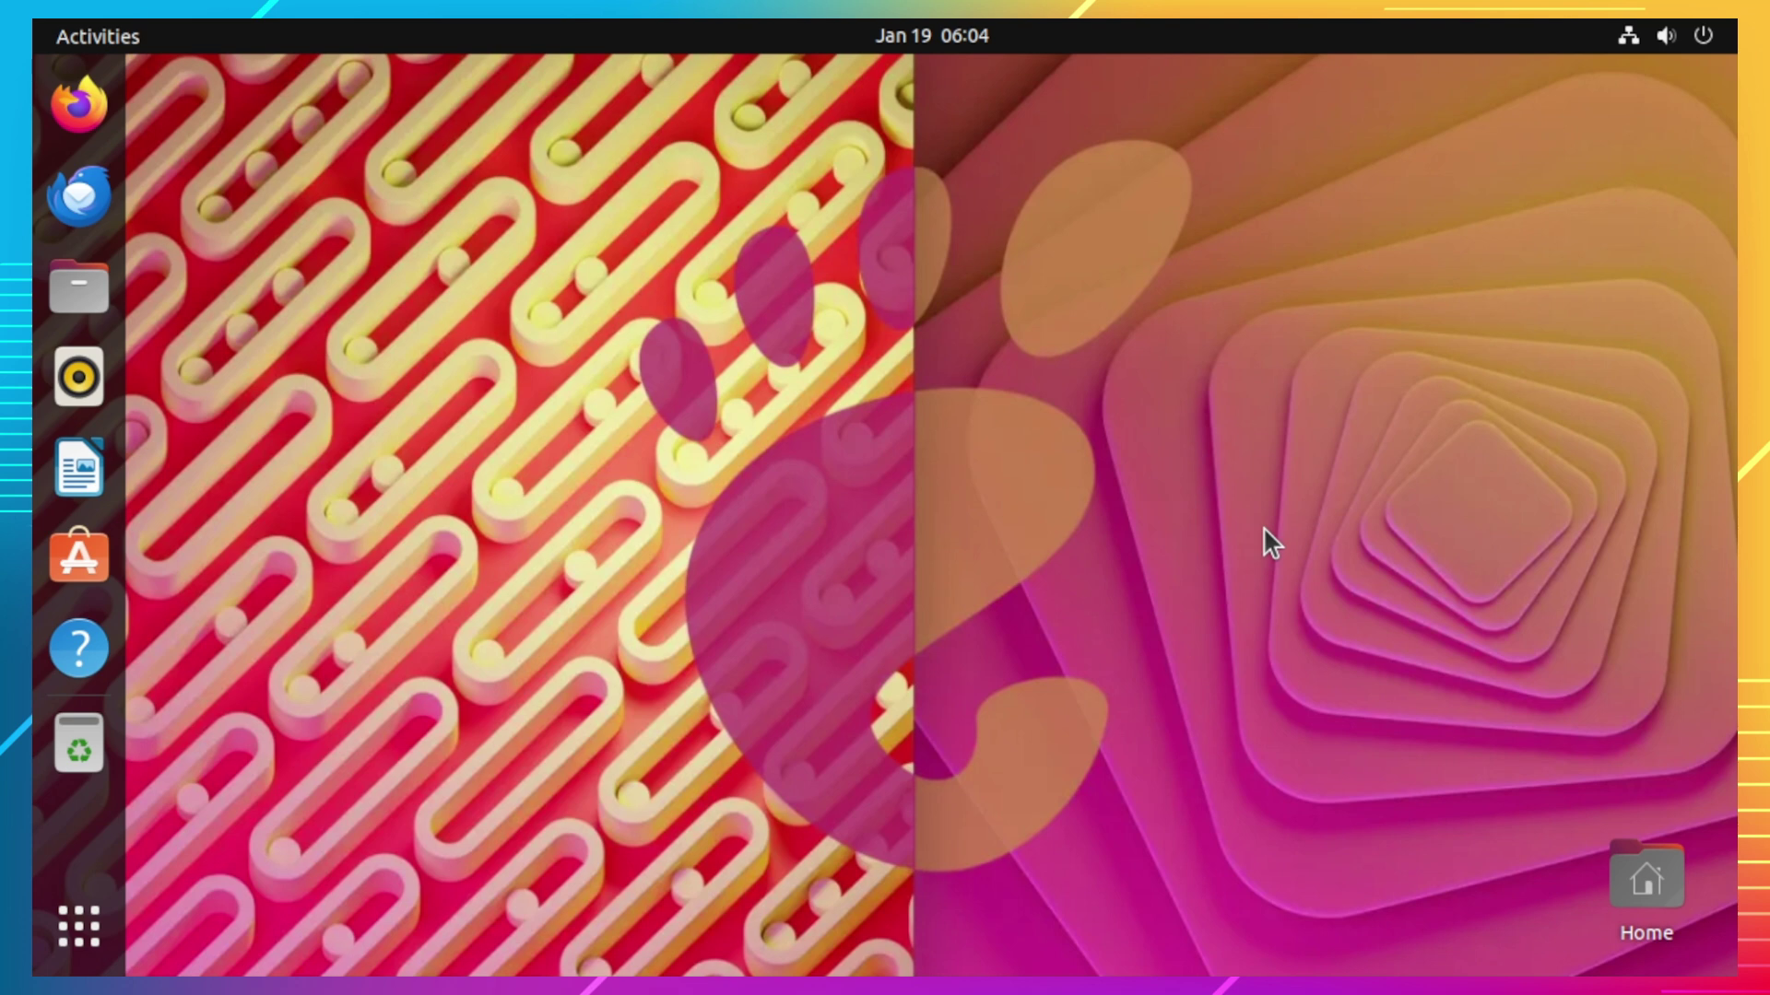
# Step: From the Home folder, create an empty folder named 'anyone' inside Public
pyautogui.click(81, 289)
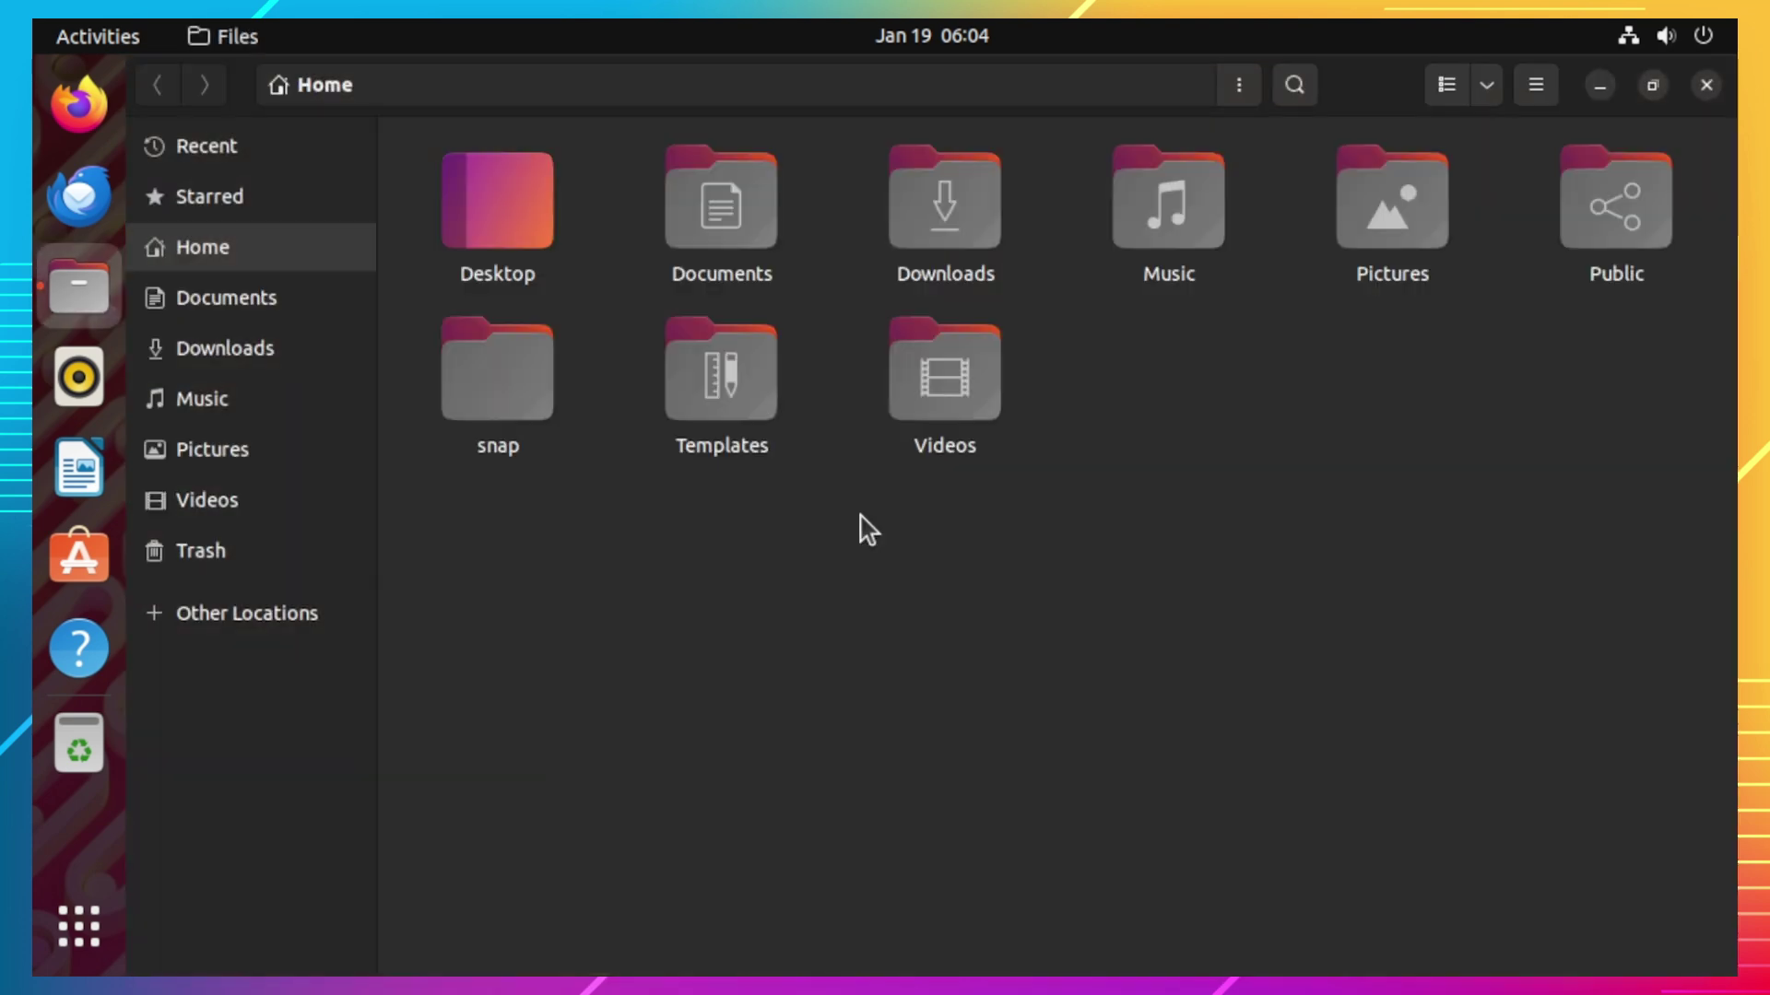
pyautogui.doubleClick(1609, 227)
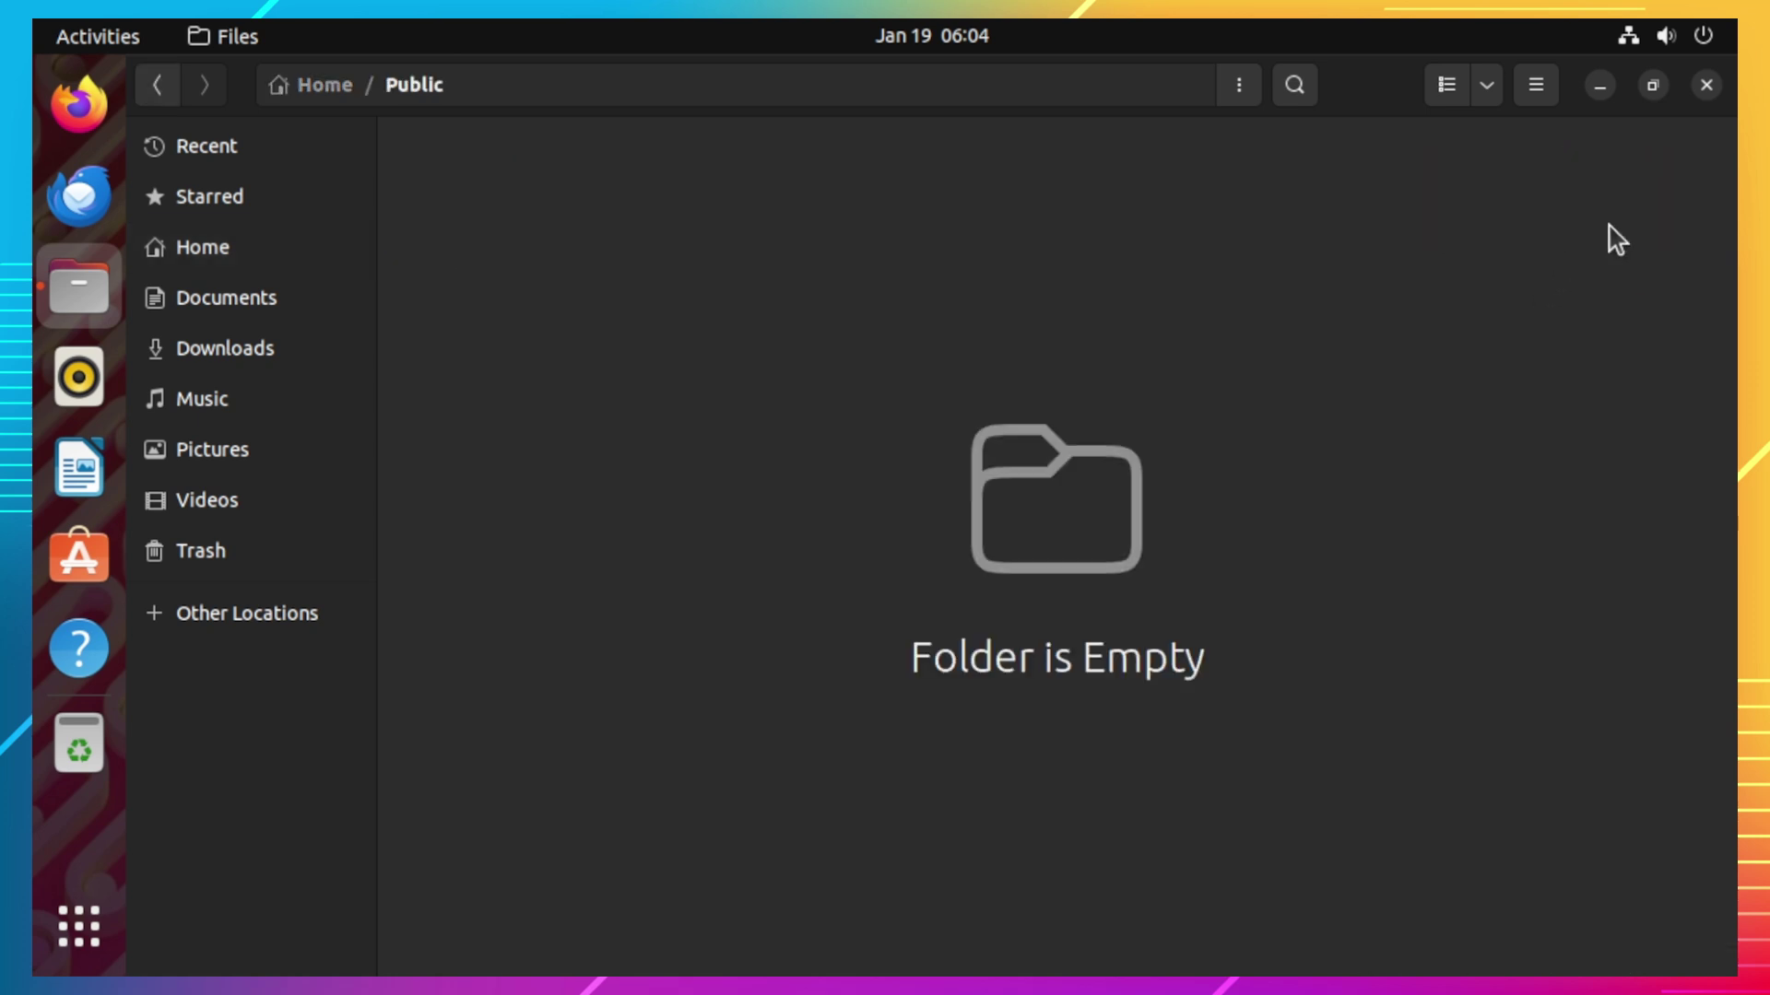
pyautogui.rightClick(882, 348)
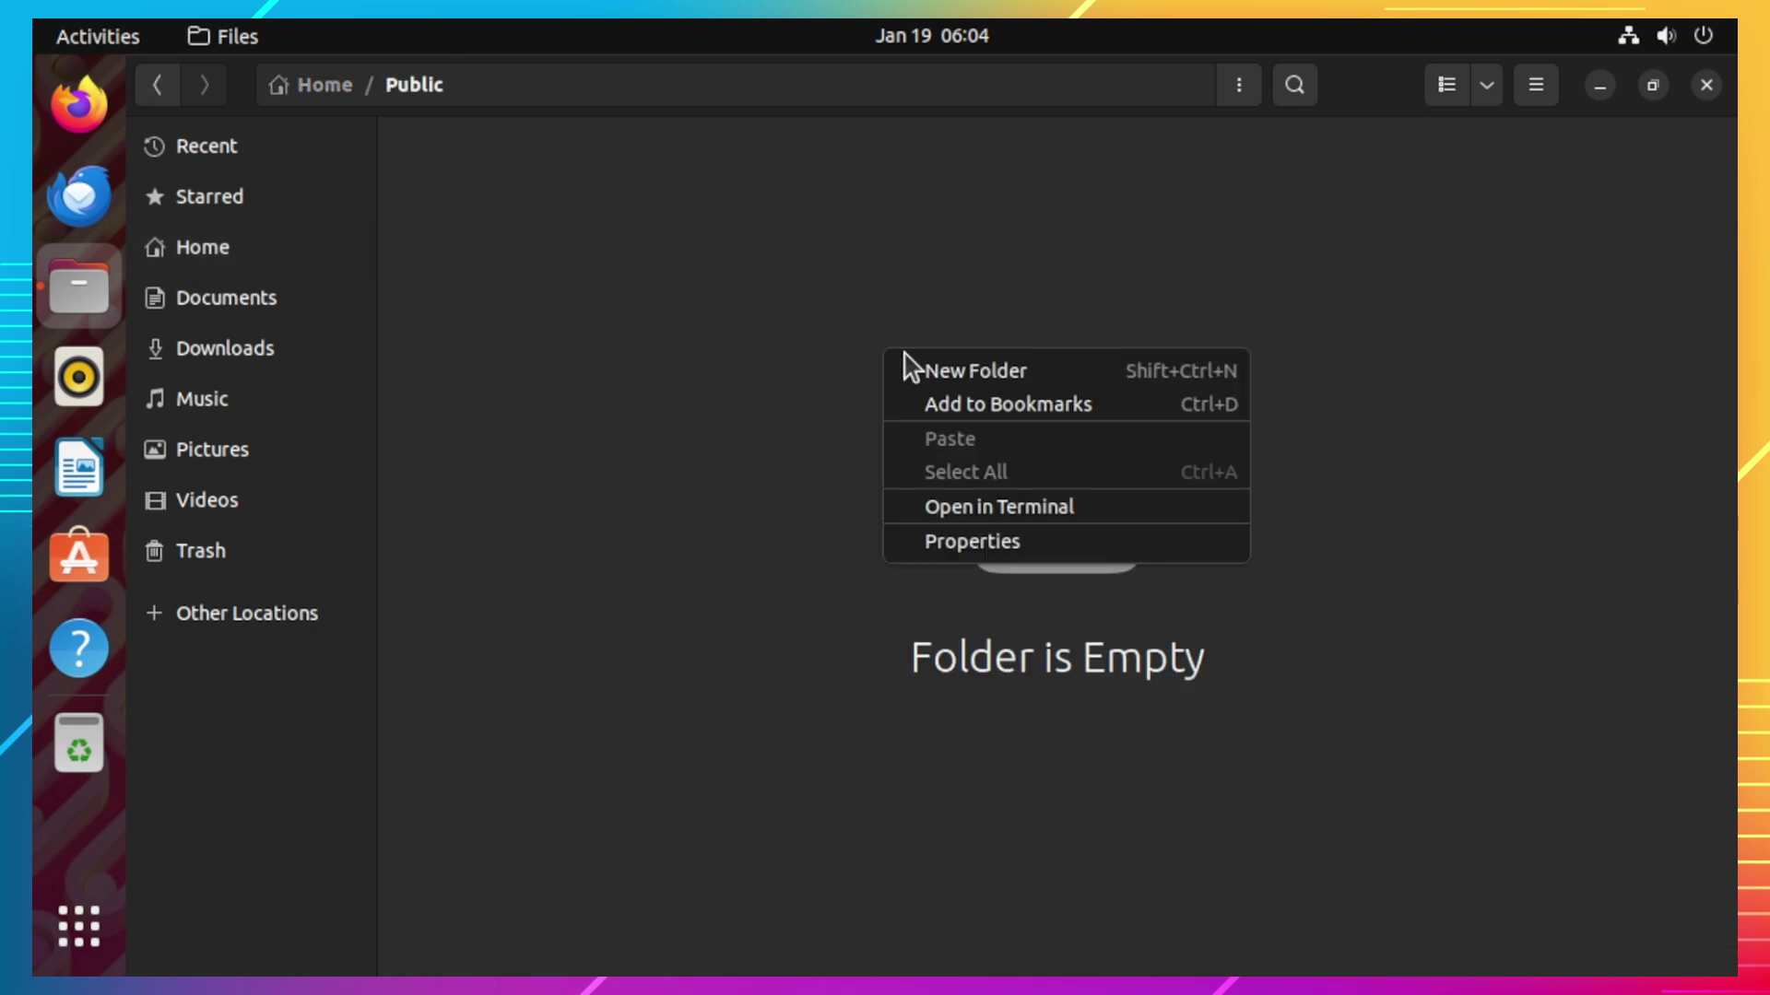
pyautogui.click(940, 373)
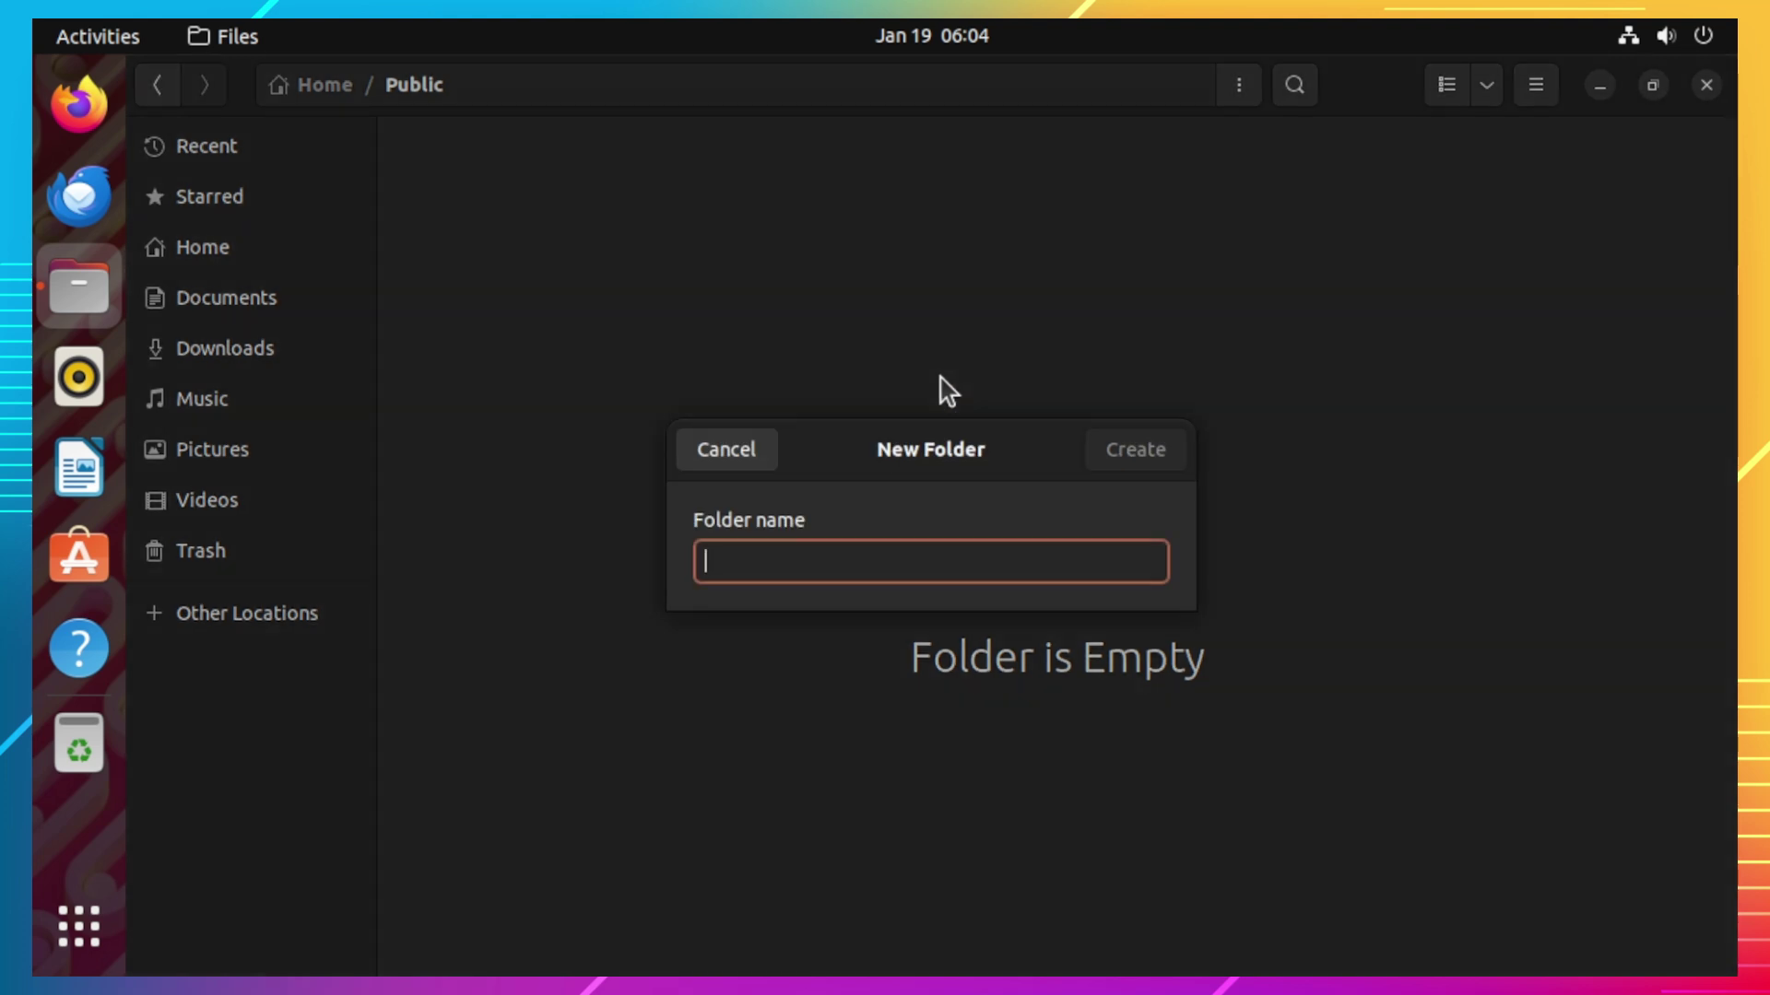
pyautogui.write('anyone')
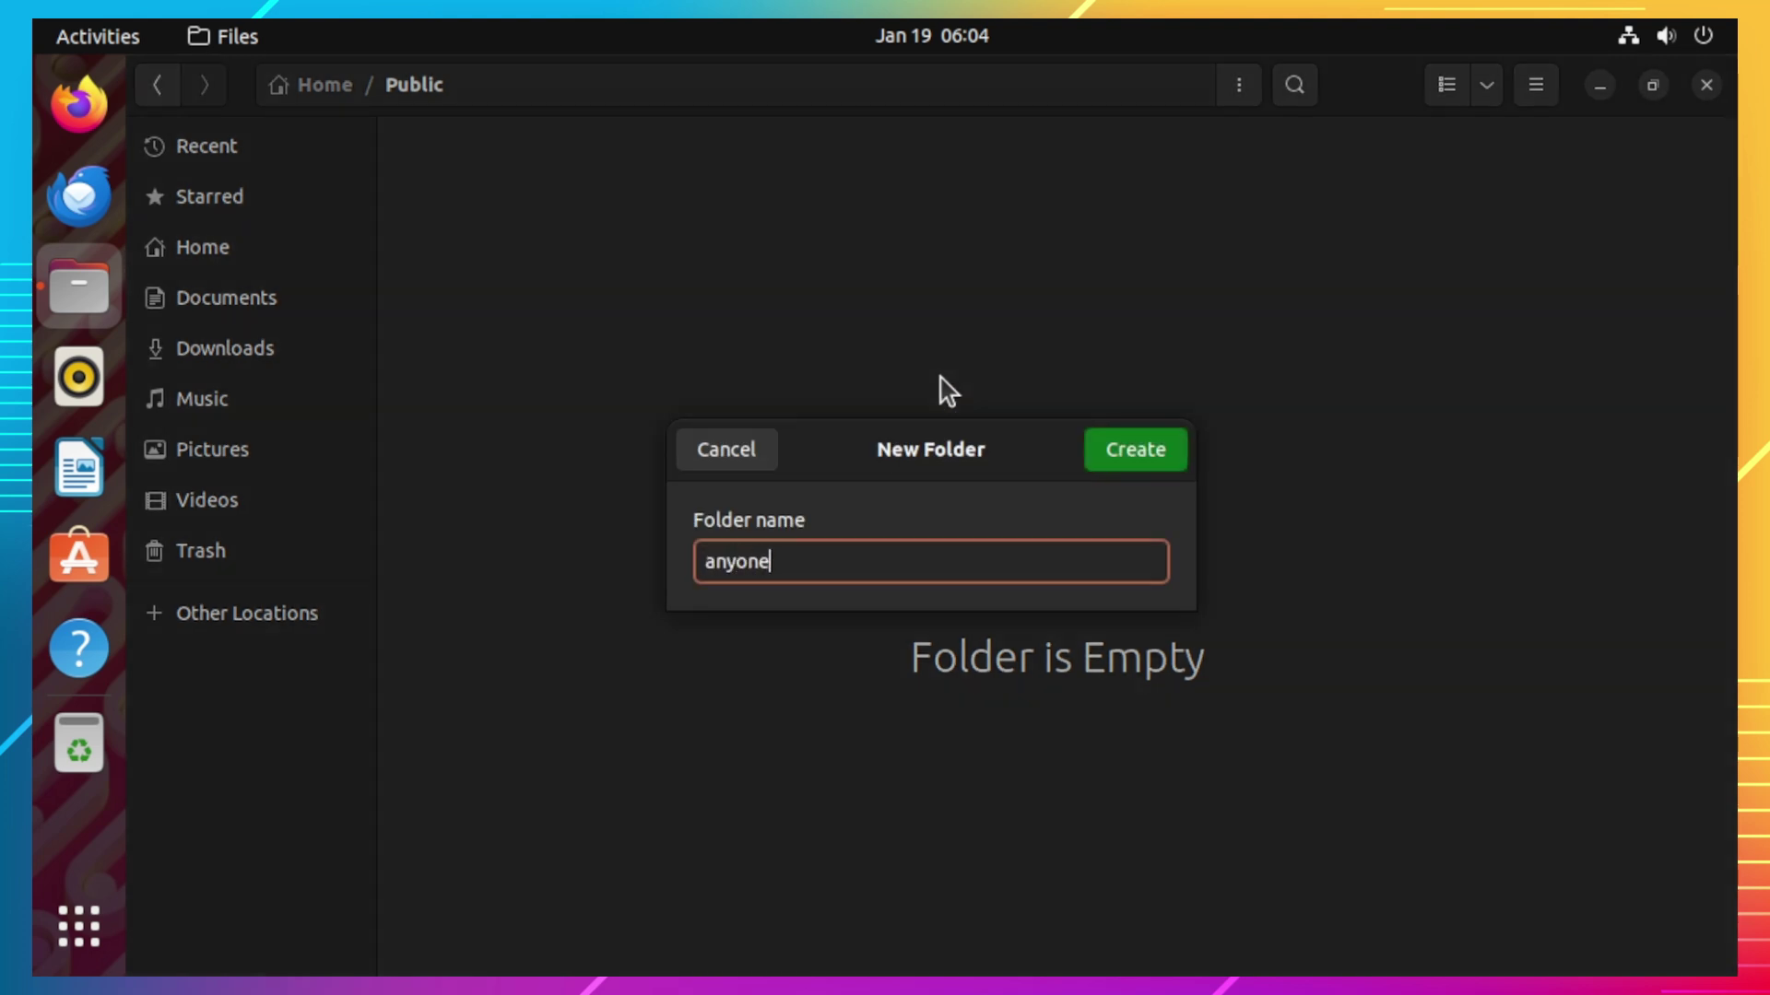
pyautogui.click(1125, 452)
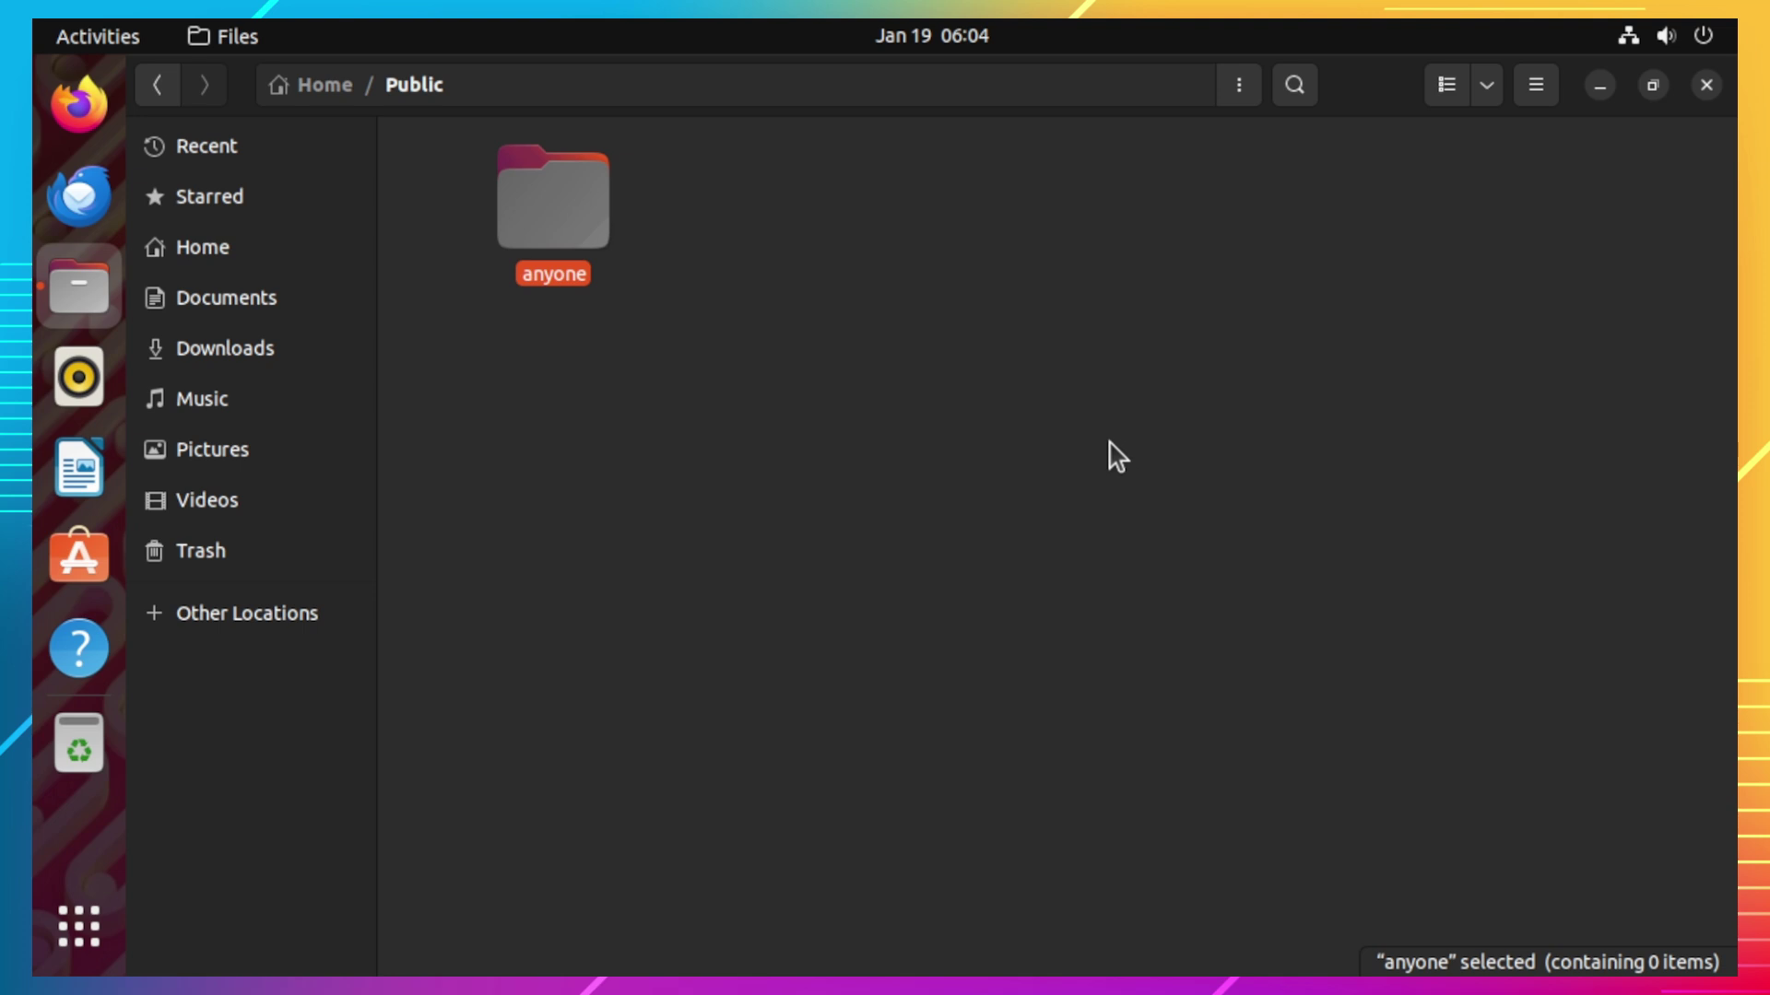
# Step: Open Local Network Share for 'anyone' and tick Share this folder
pyautogui.rightClick(584, 245)
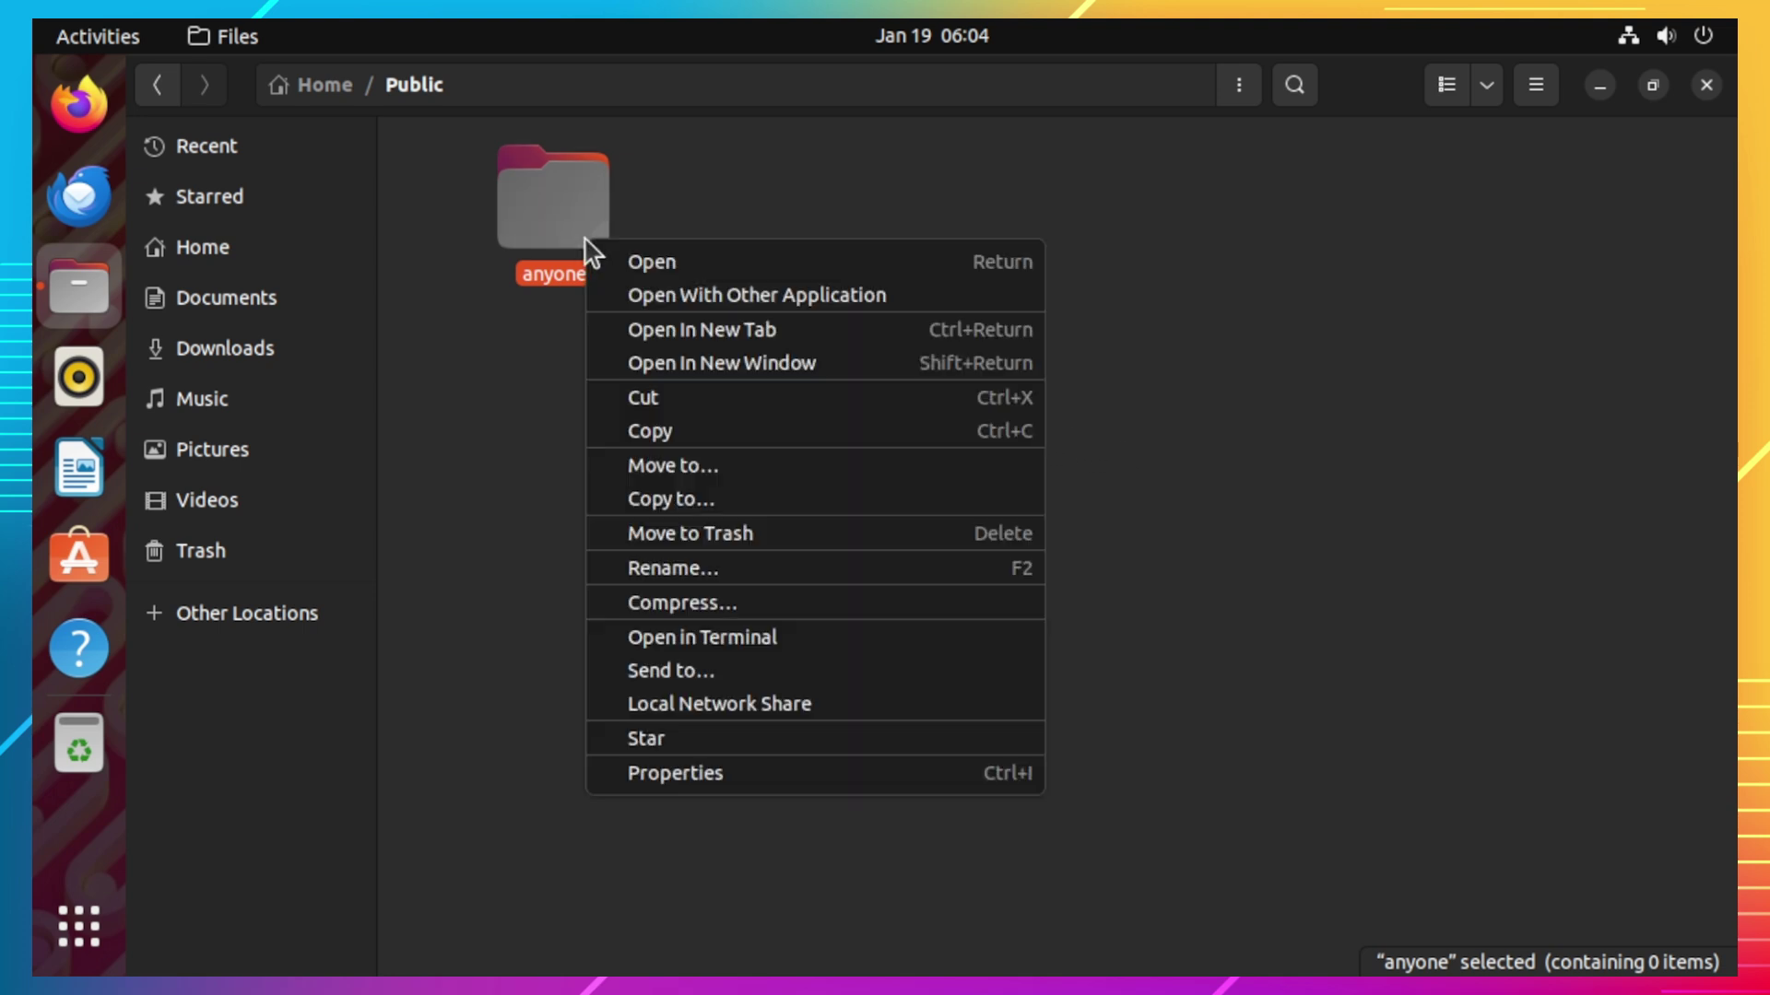
pyautogui.click(731, 703)
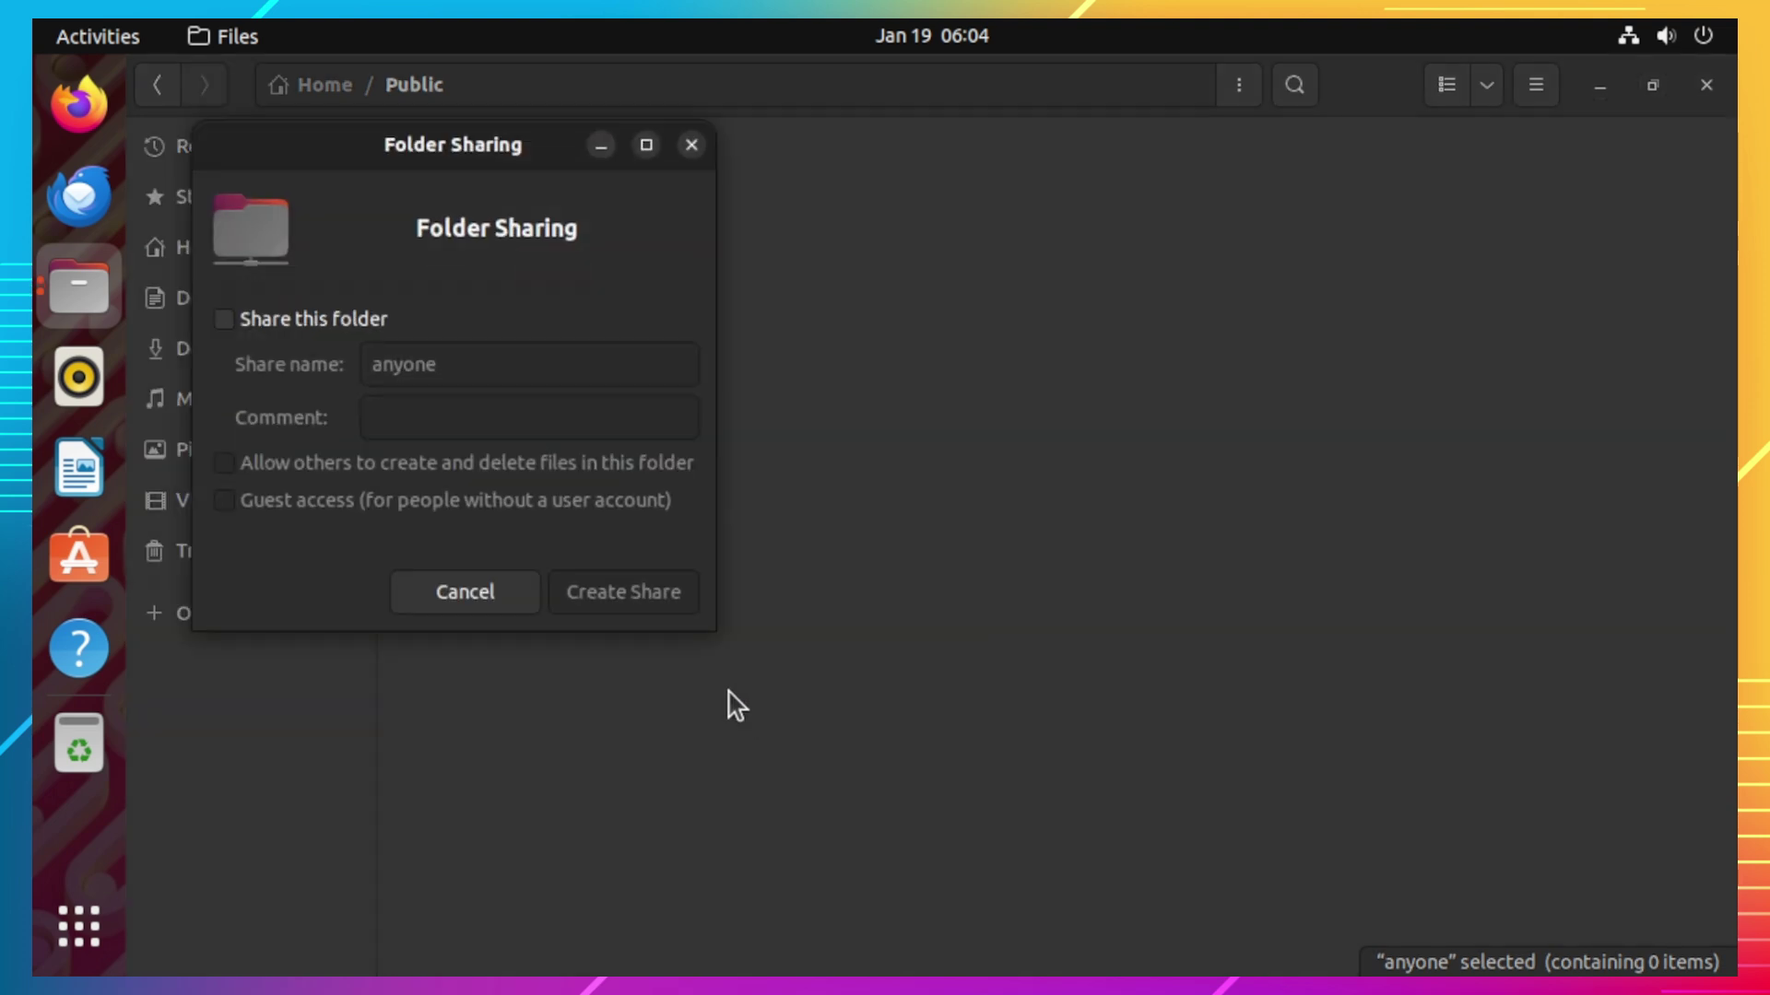
pyautogui.click(330, 327)
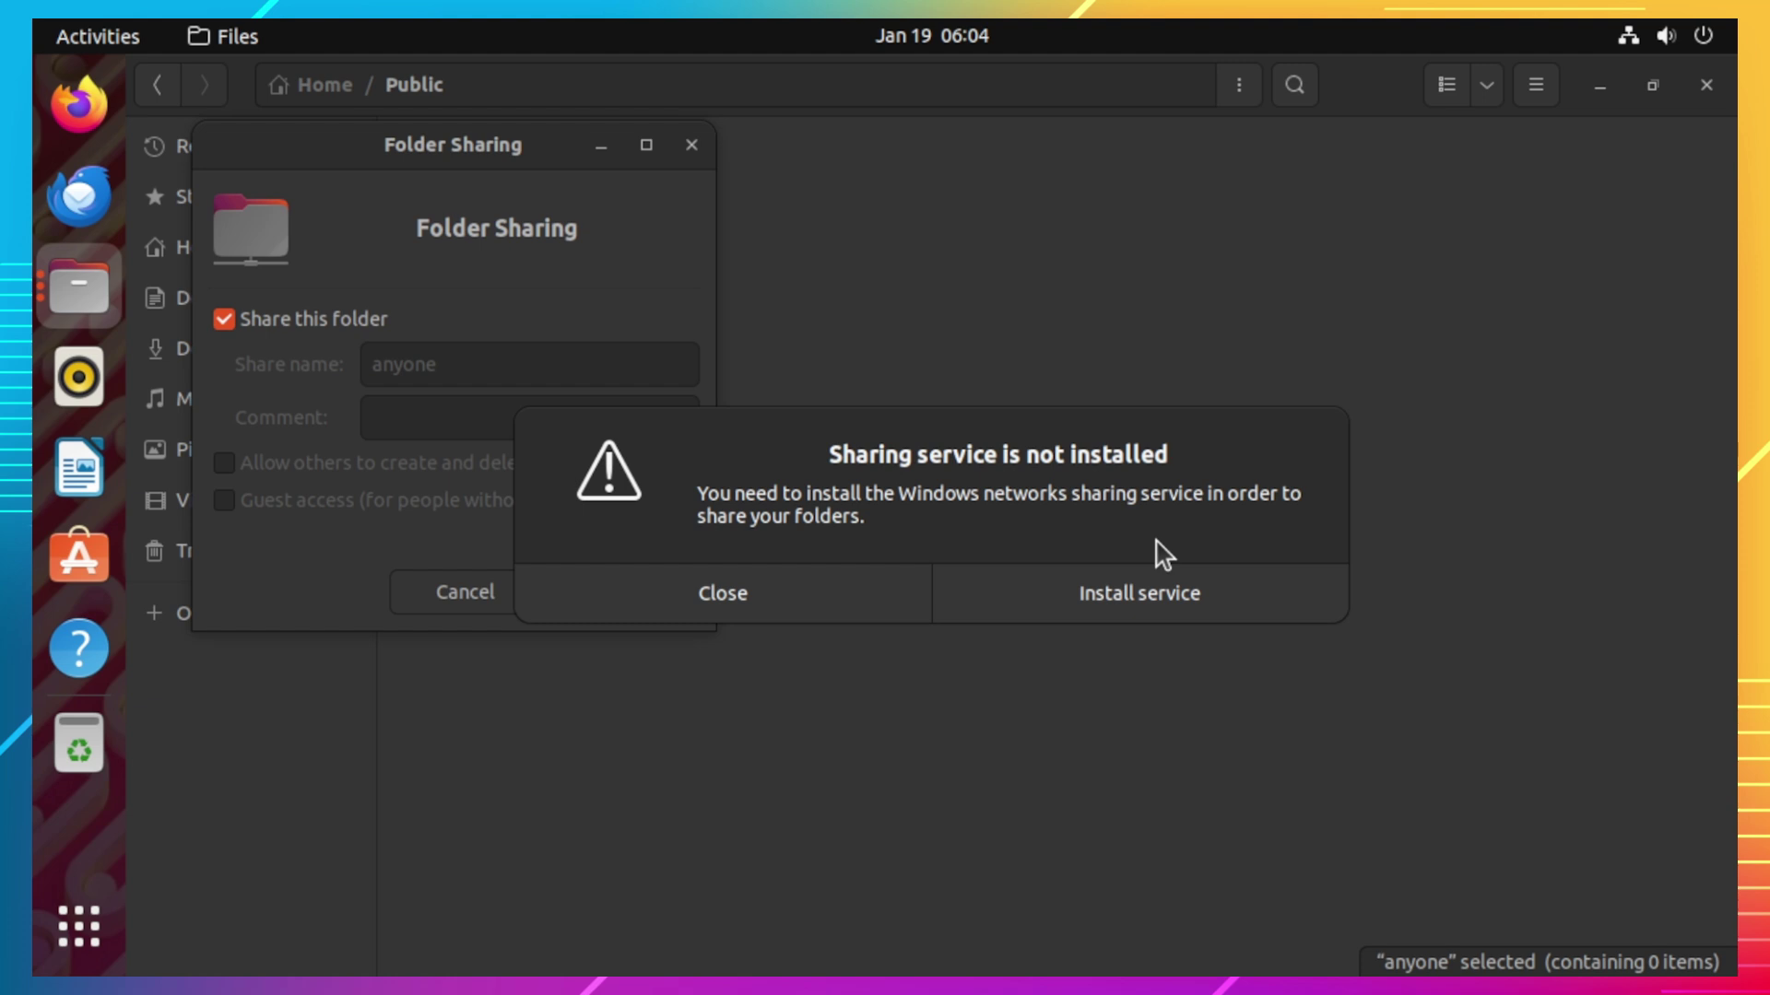
# Step: Install the samba sharing service, authenticating with the account password
pyautogui.click(1160, 604)
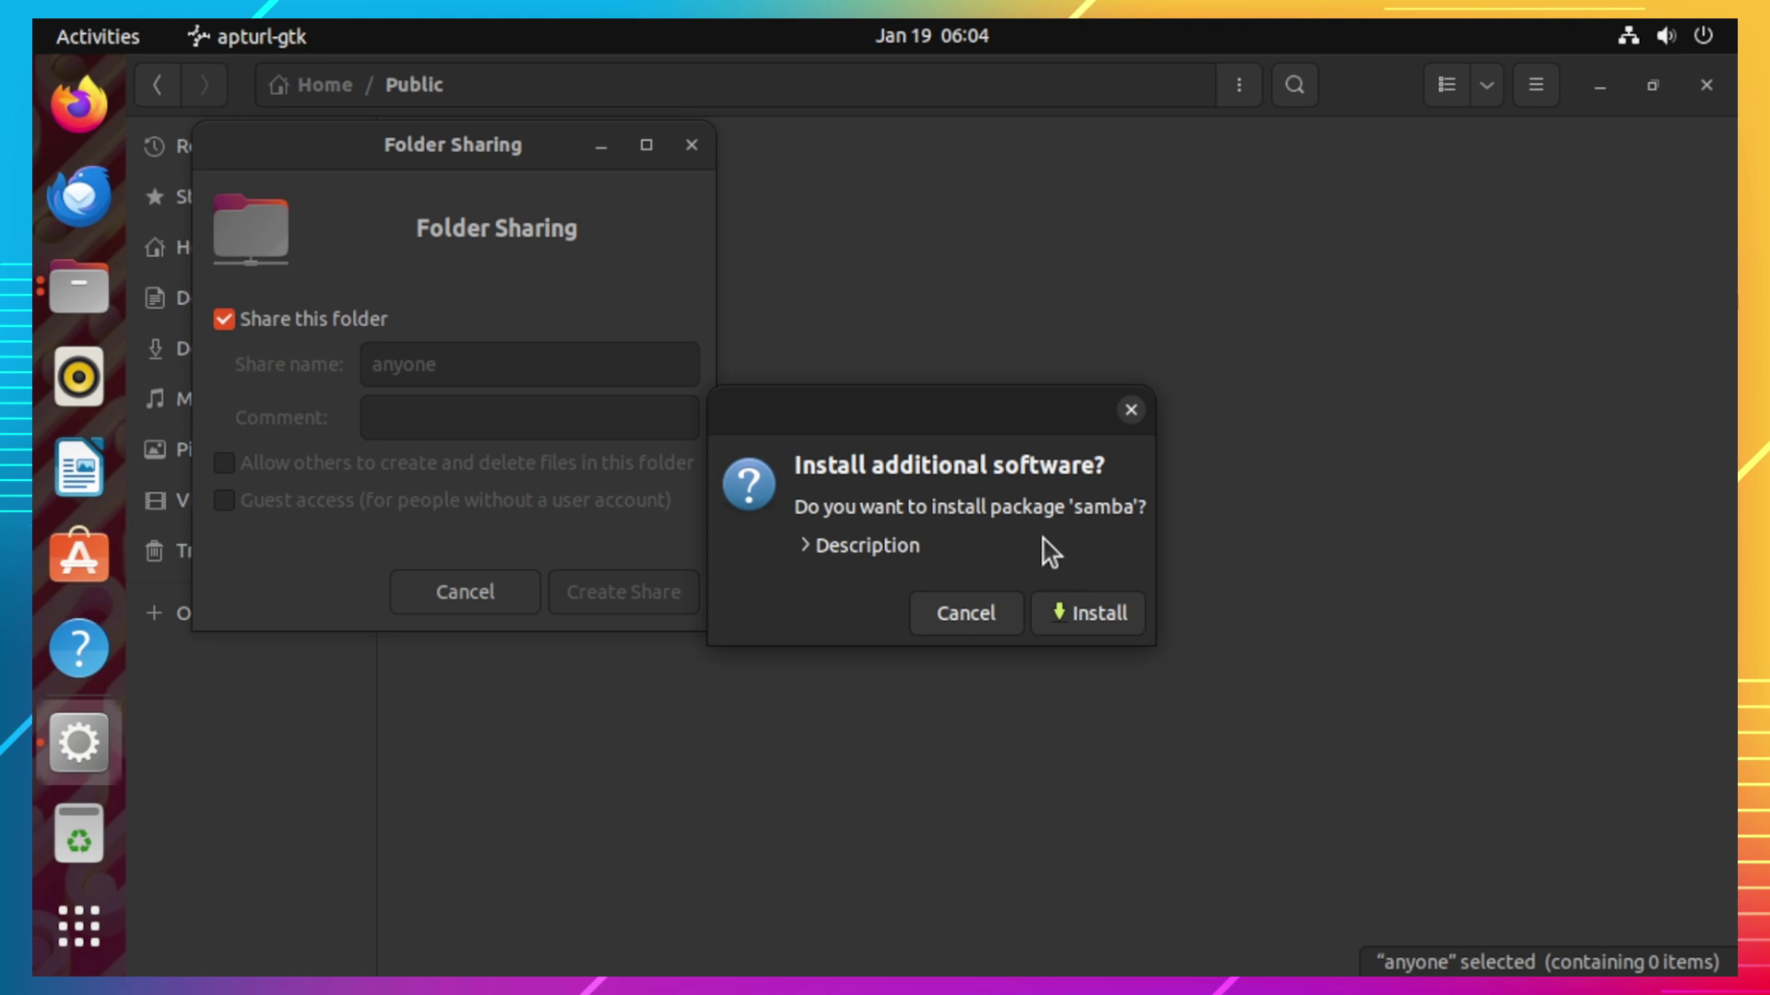
pyautogui.click(1101, 623)
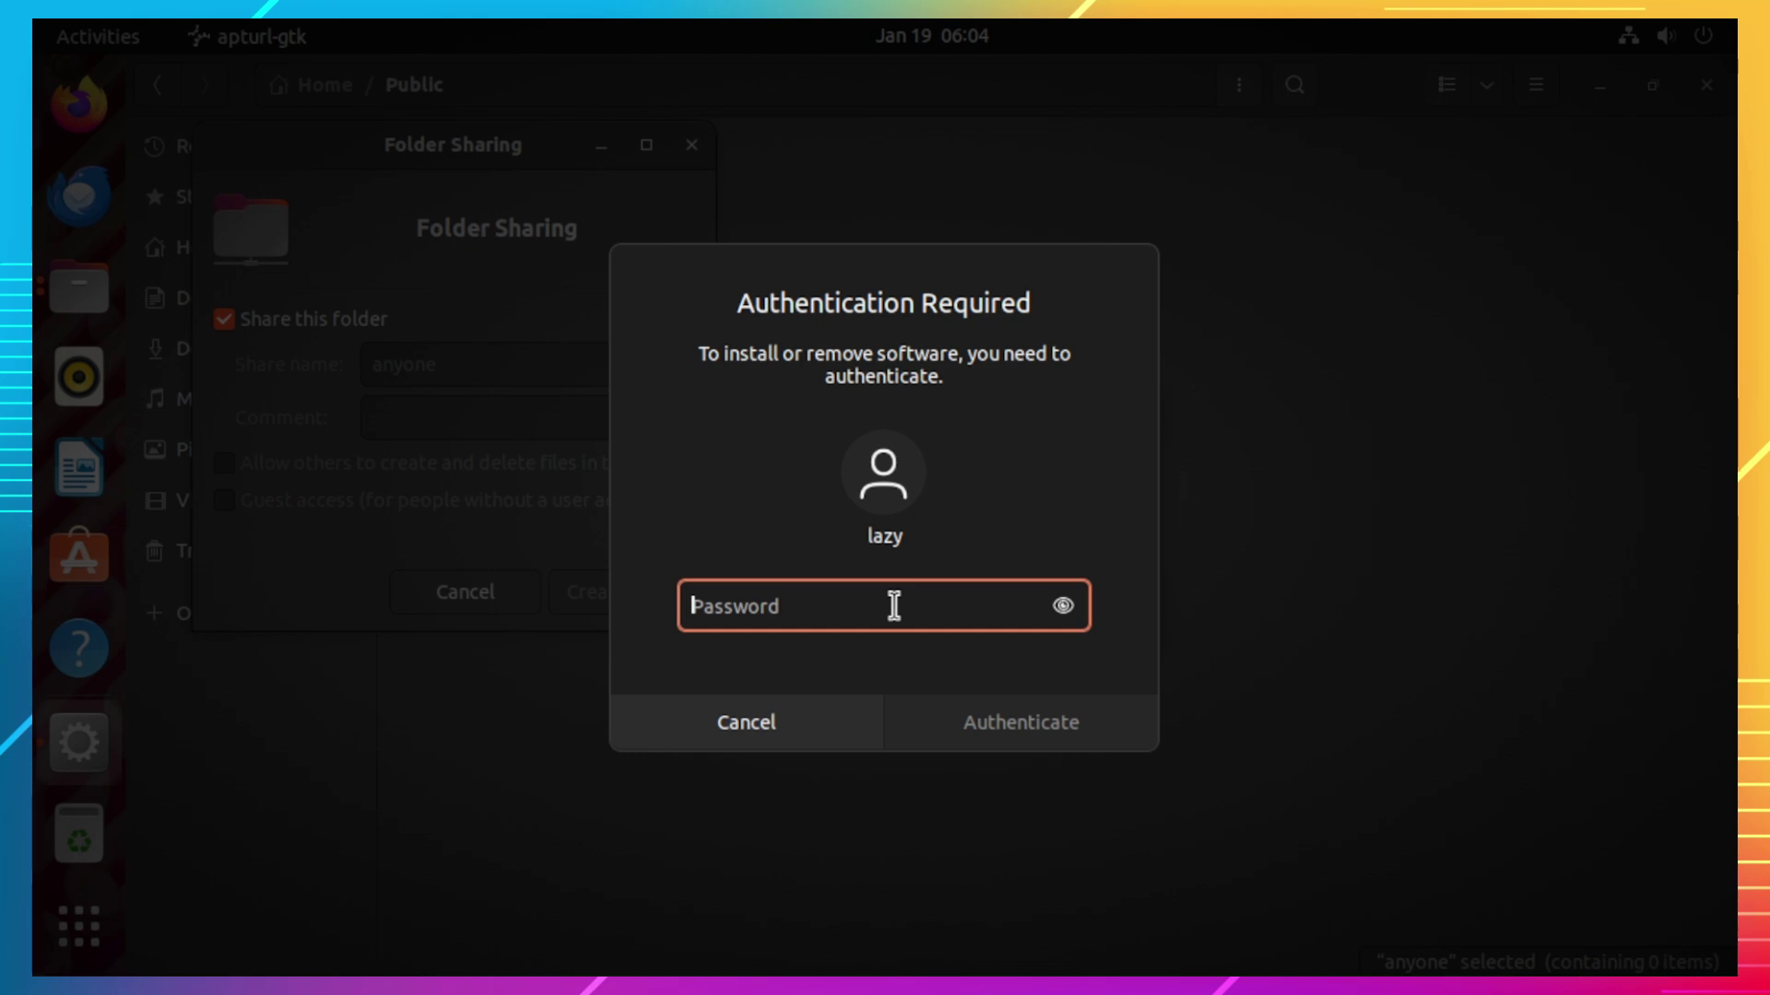
pyautogui.write('p*******')
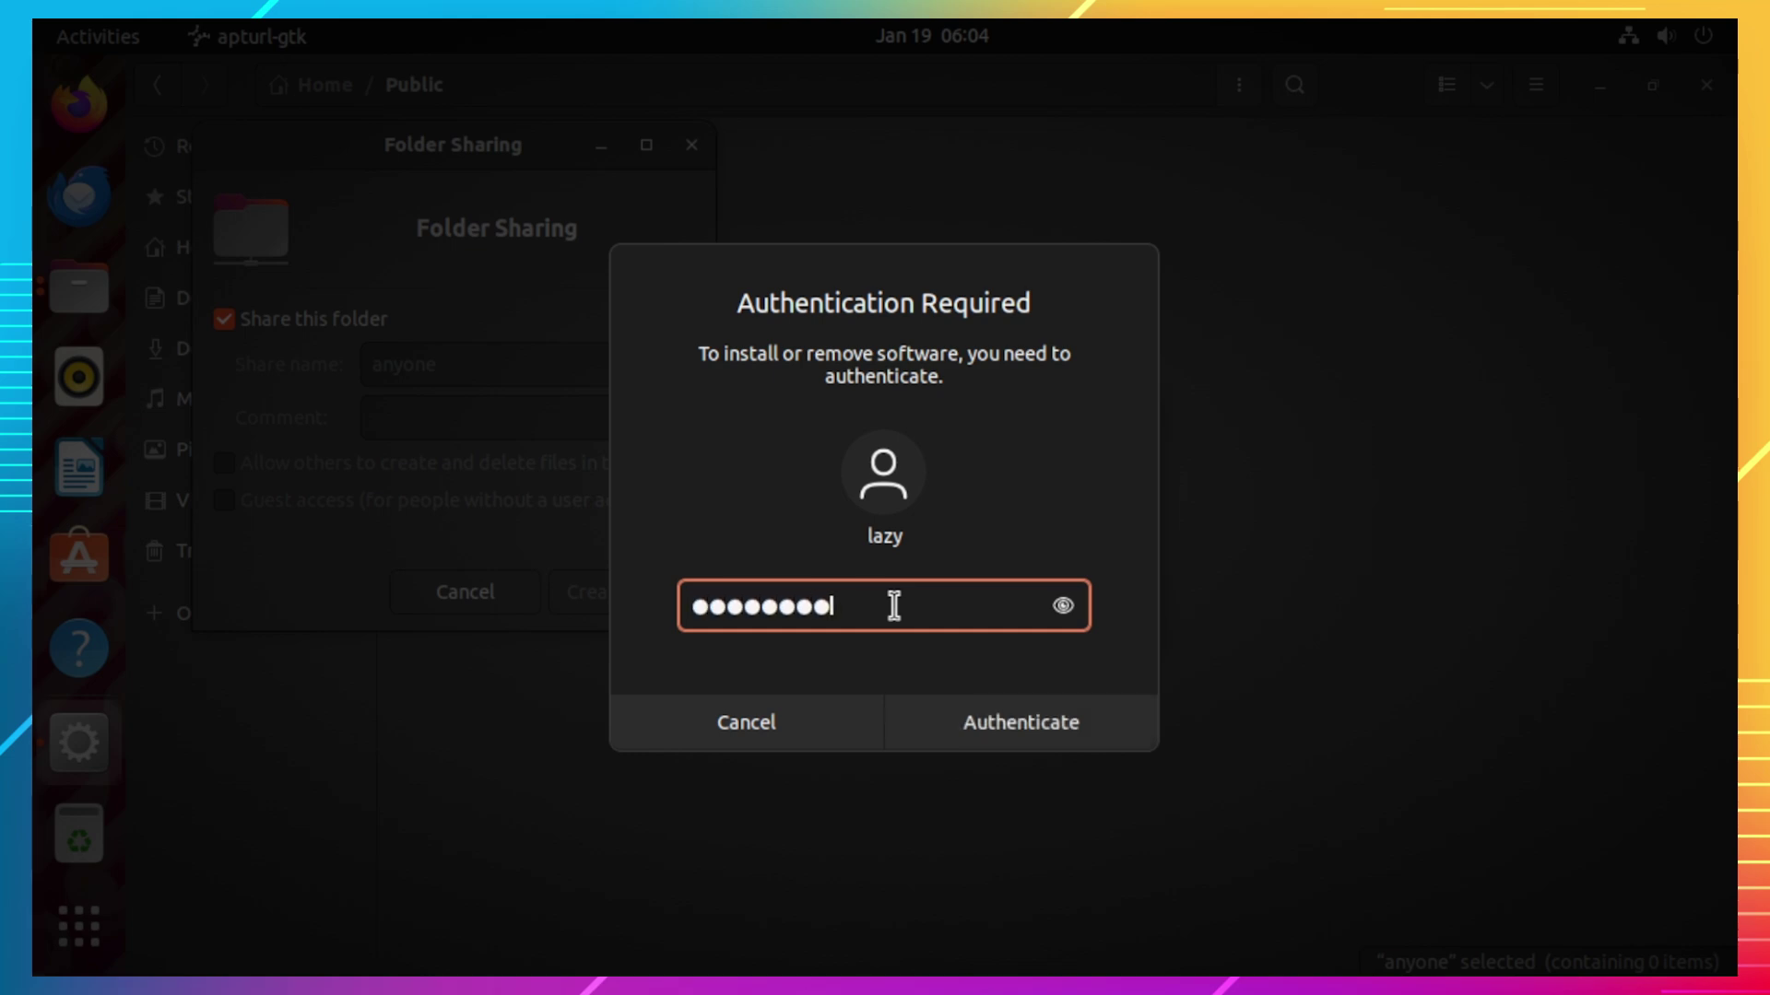
pyautogui.click(1032, 730)
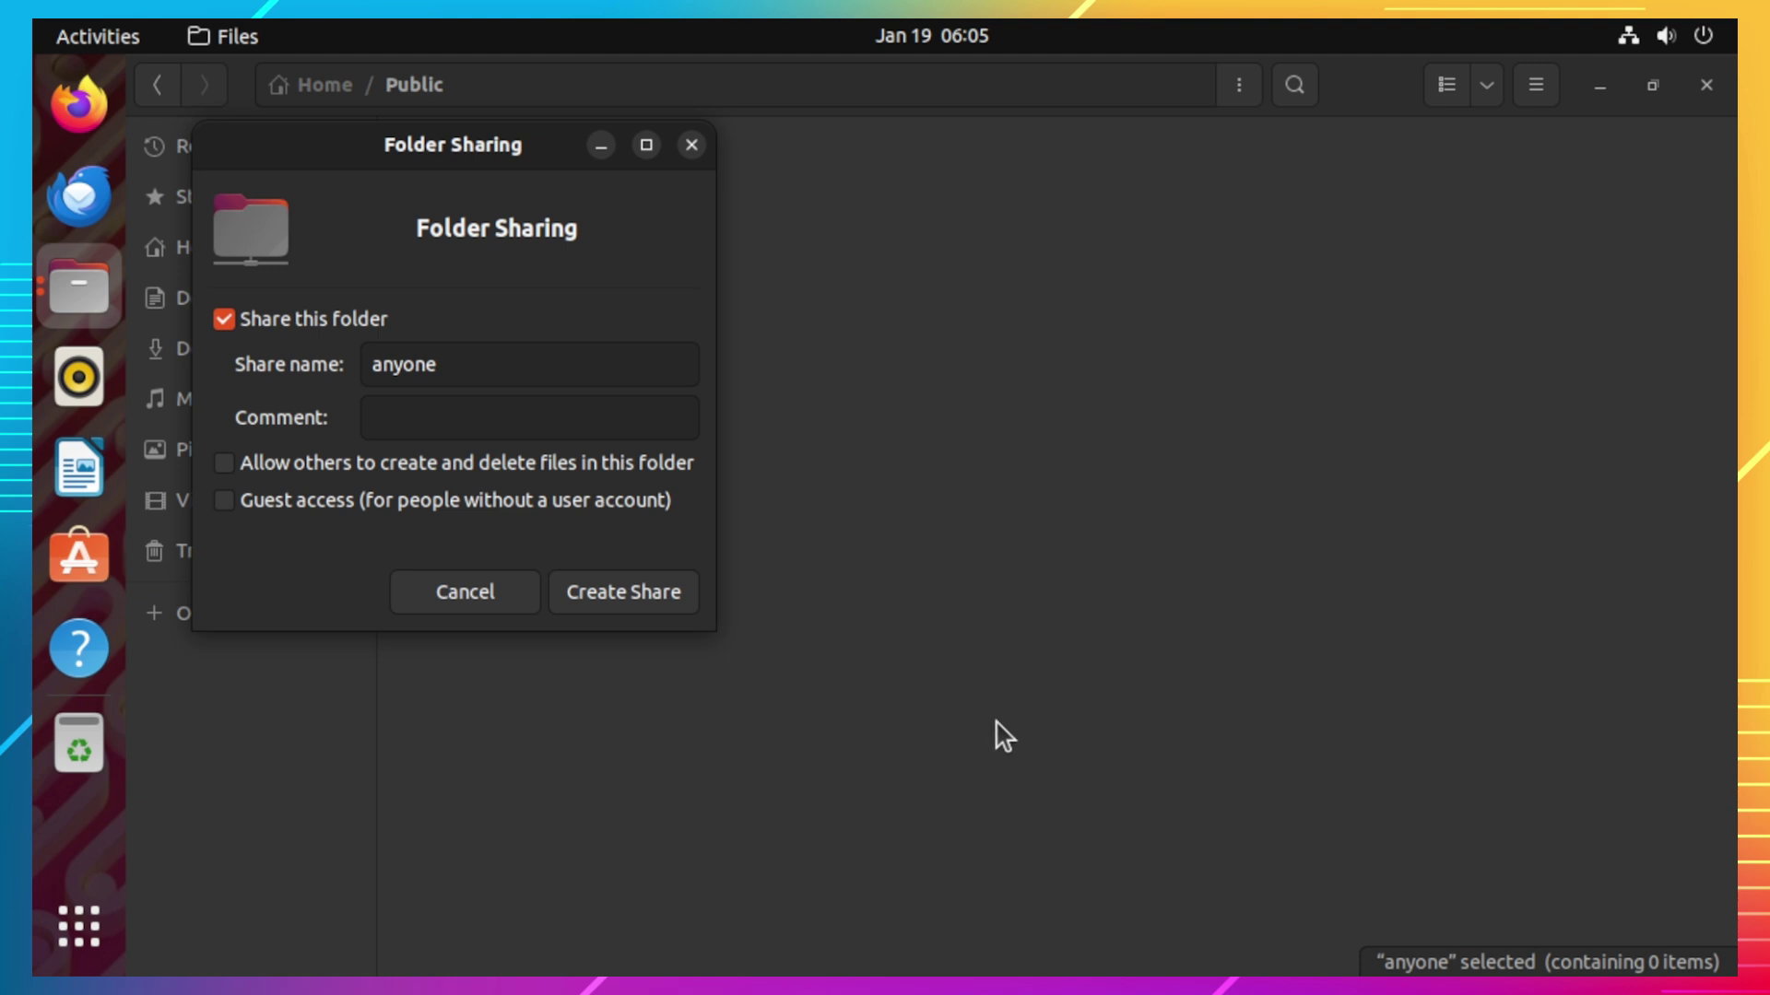
# Step: Enable Guest access and create the network share for 'anyone'
pyautogui.click(320, 506)
pyautogui.click(623, 592)
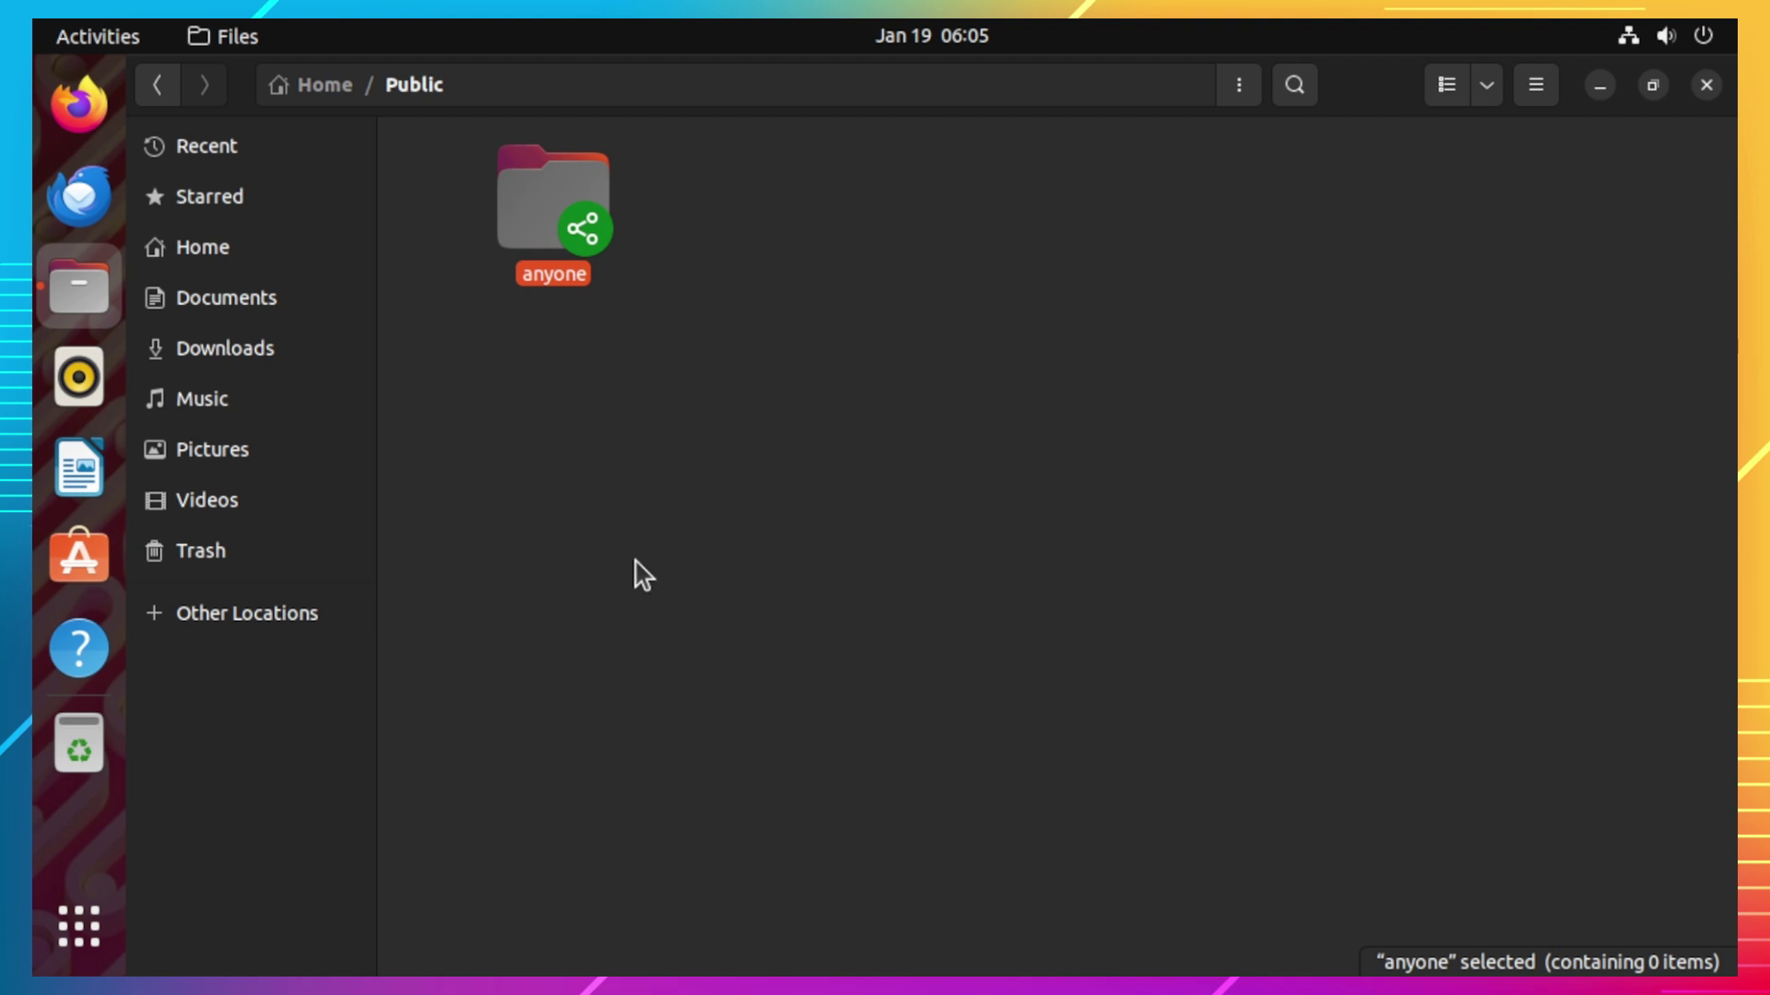
# Step: Browse through Other Locations > Computer to the home directory
pyautogui.click(297, 615)
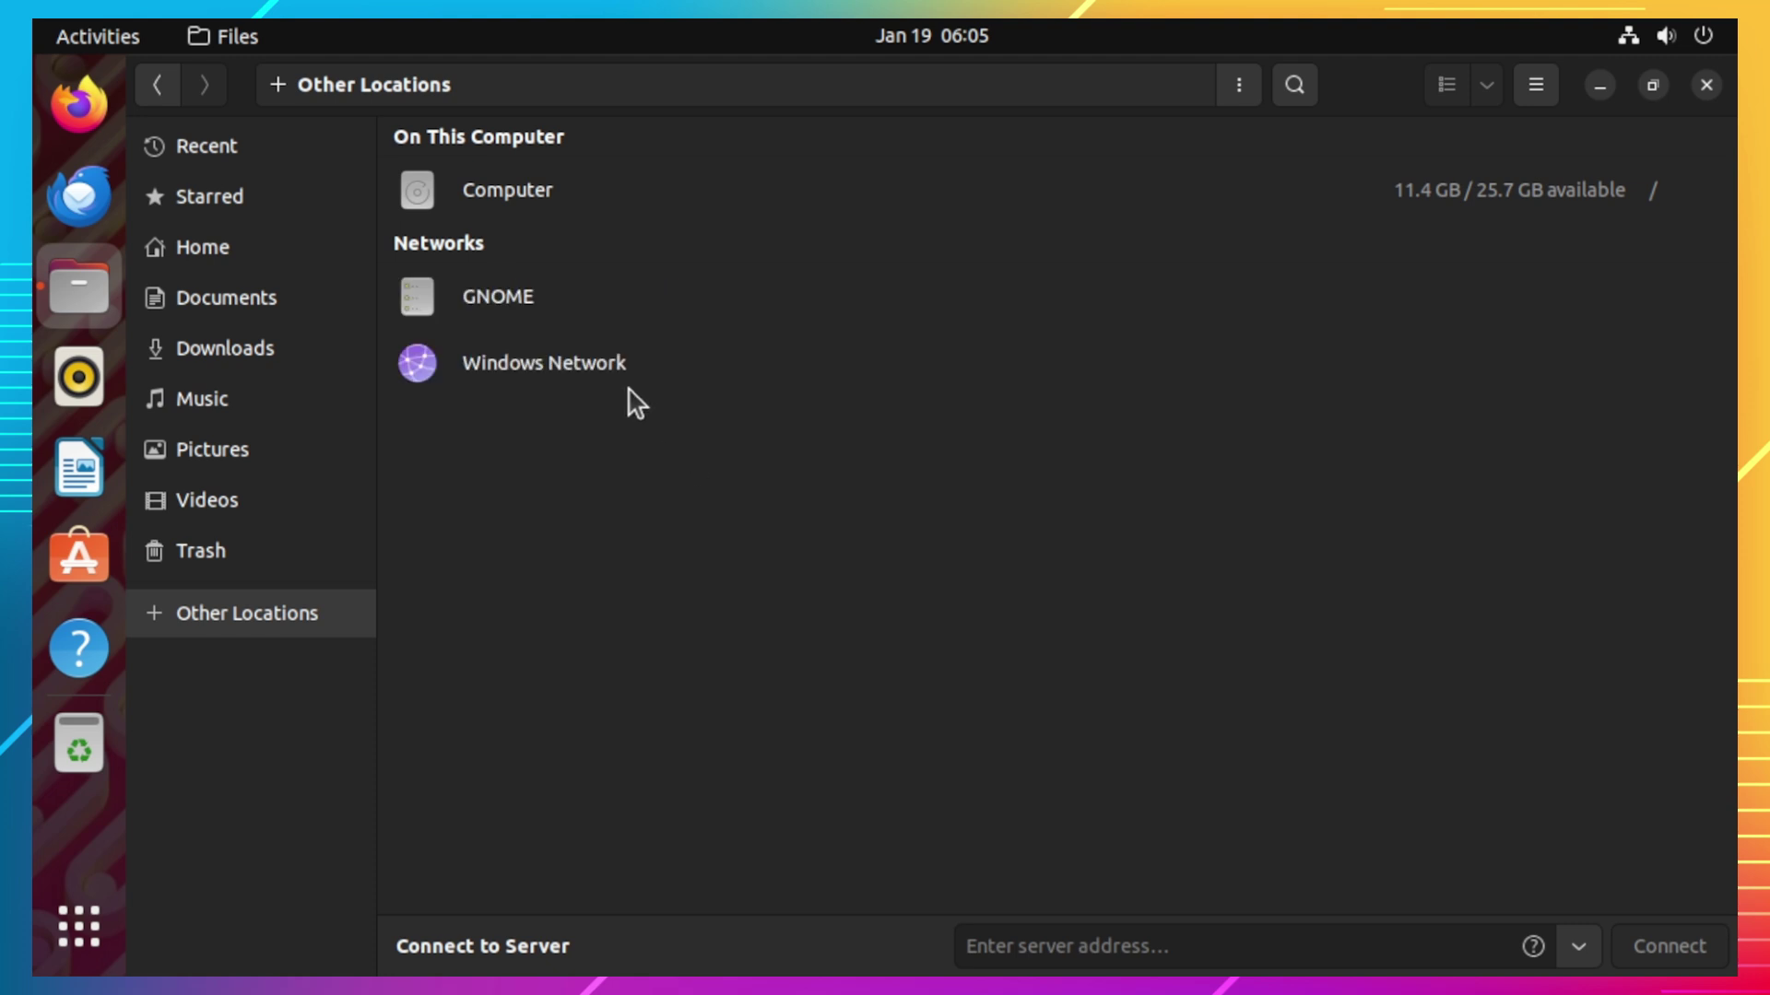
pyautogui.click(572, 199)
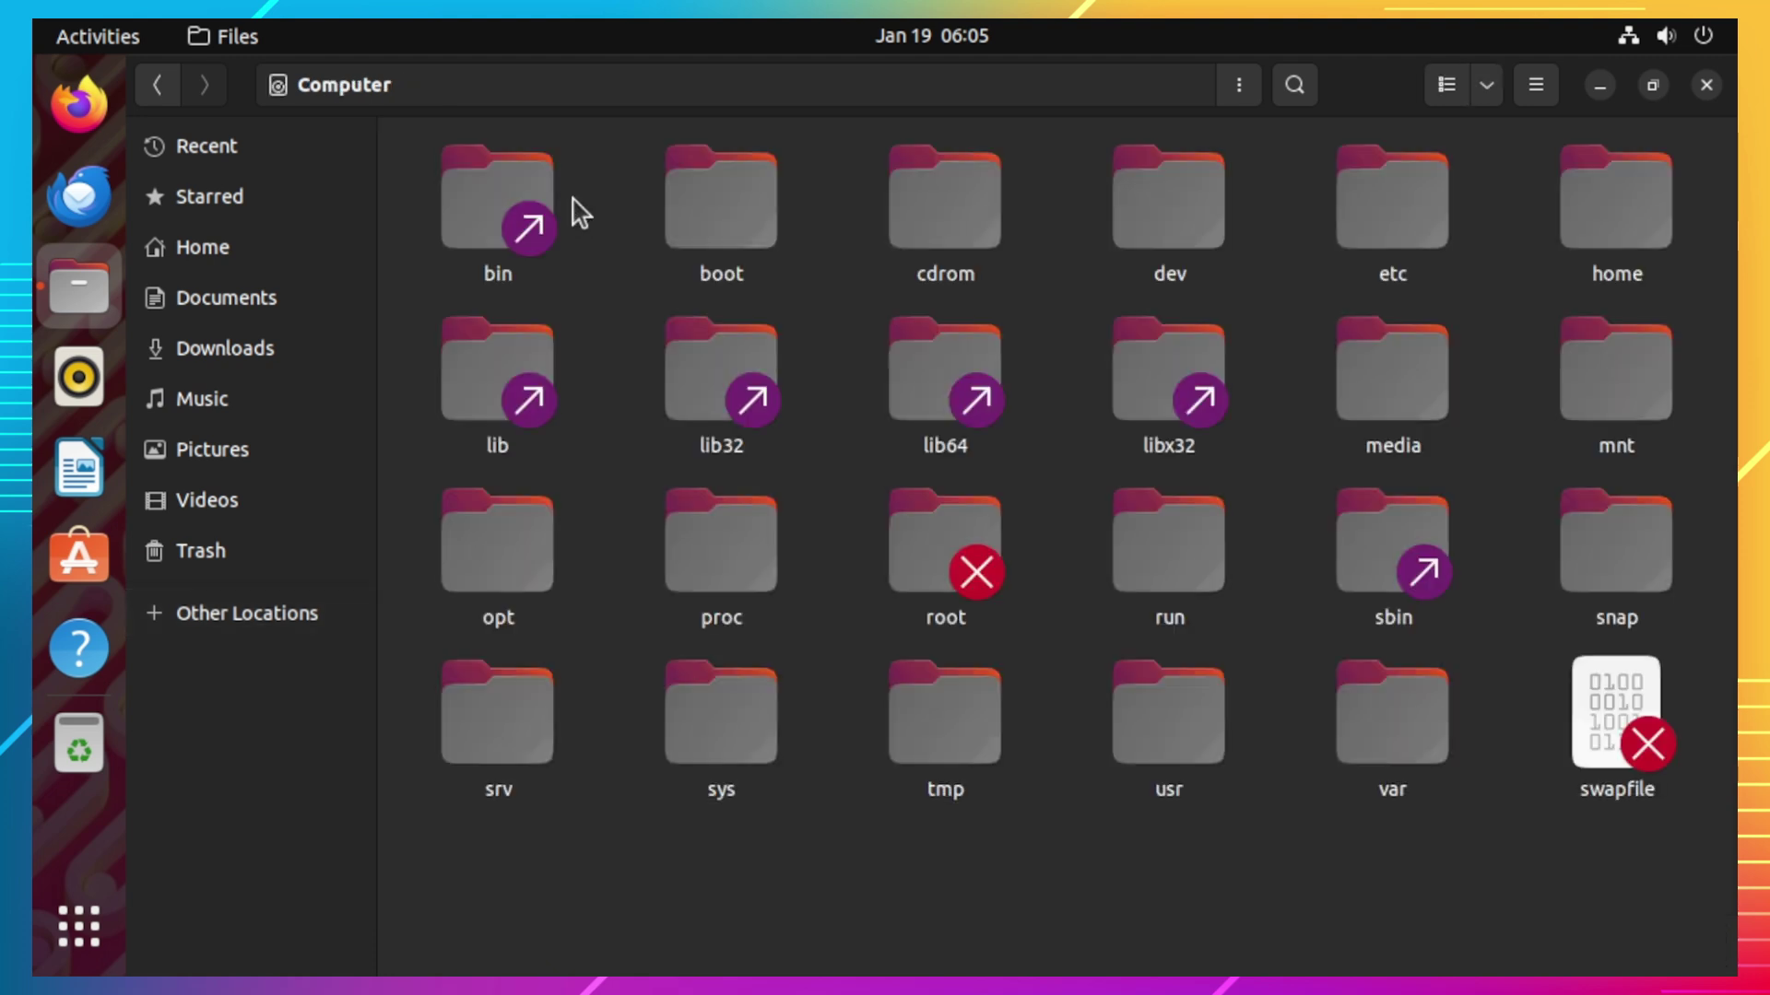
pyautogui.click(1615, 238)
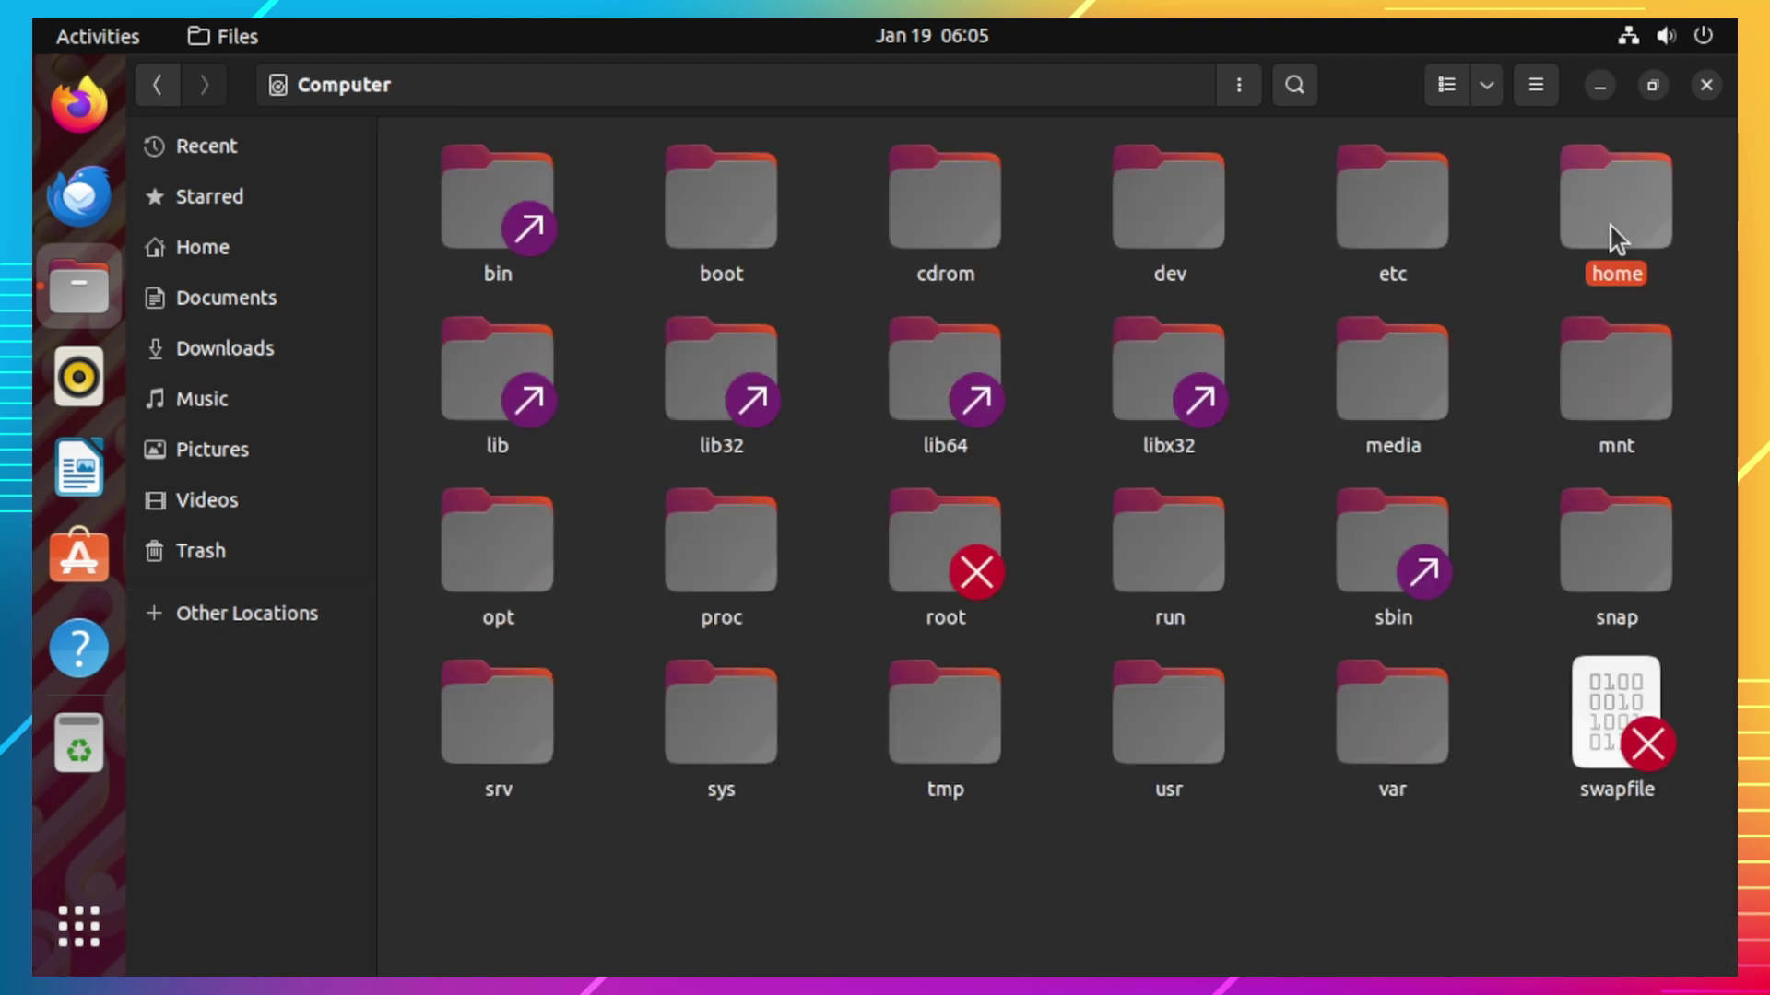
pyautogui.doubleClick(1616, 238)
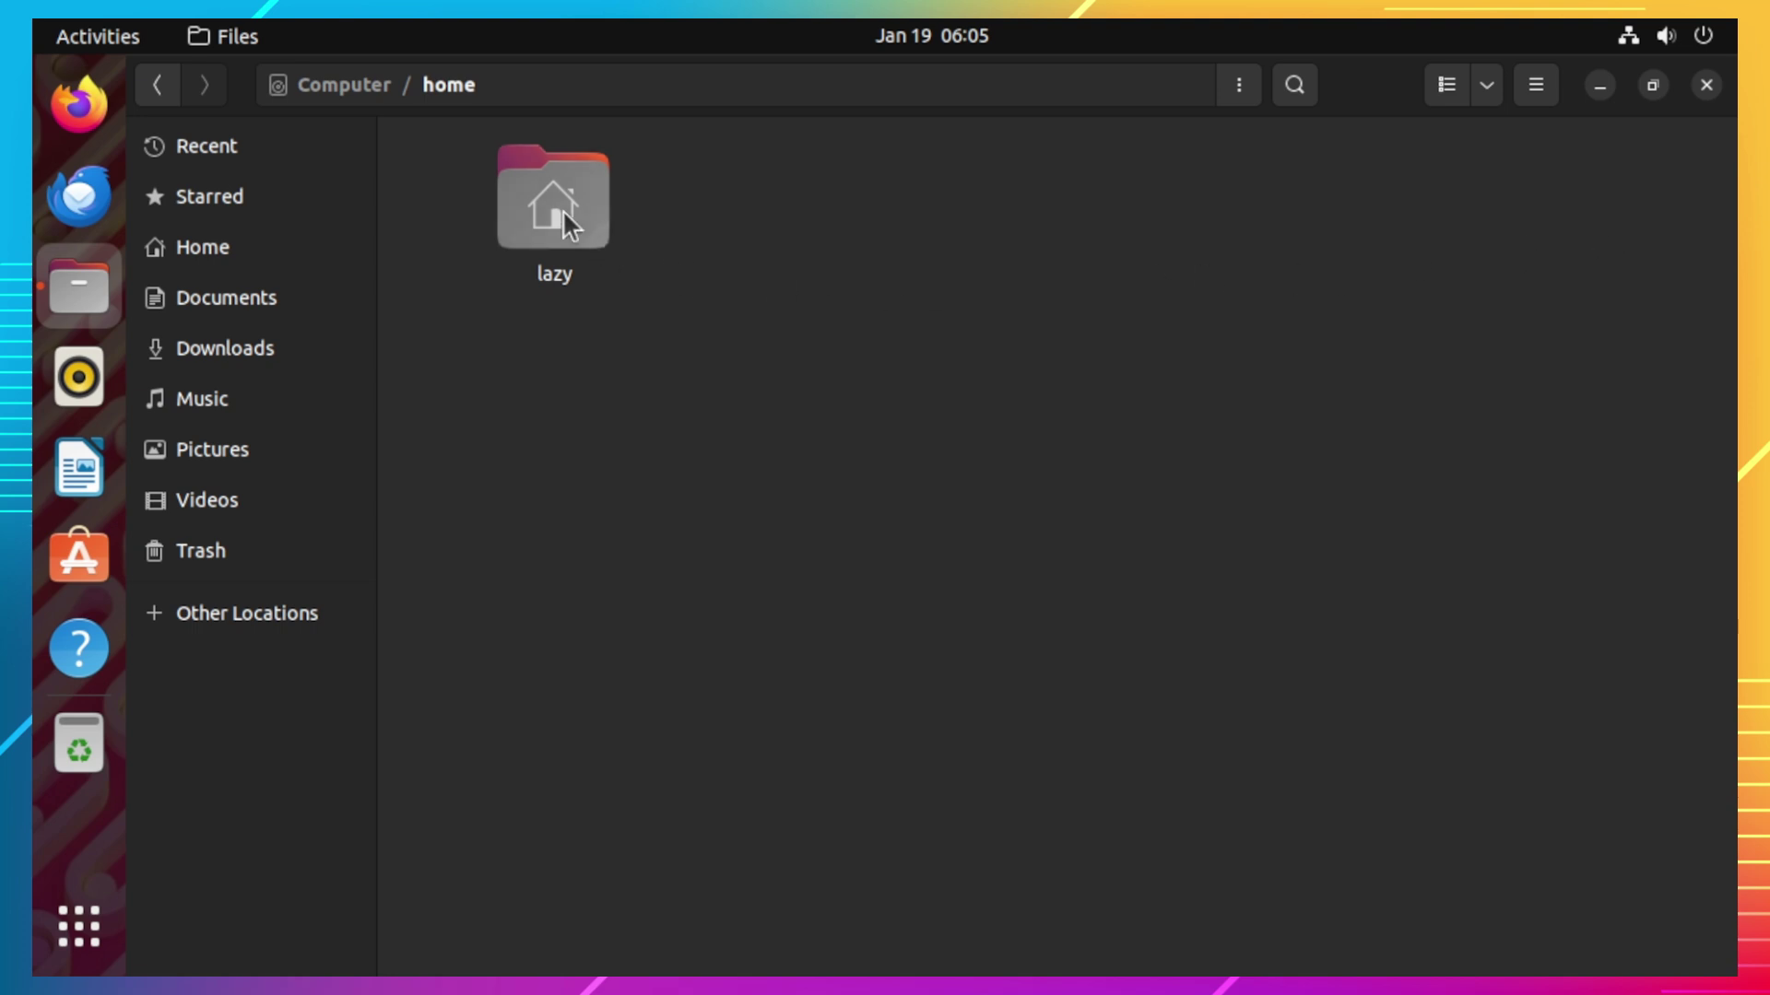
# Step: Set the lazy folder's Others access to 'Access files' in its Properties, then close them
pyautogui.rightClick(562, 209)
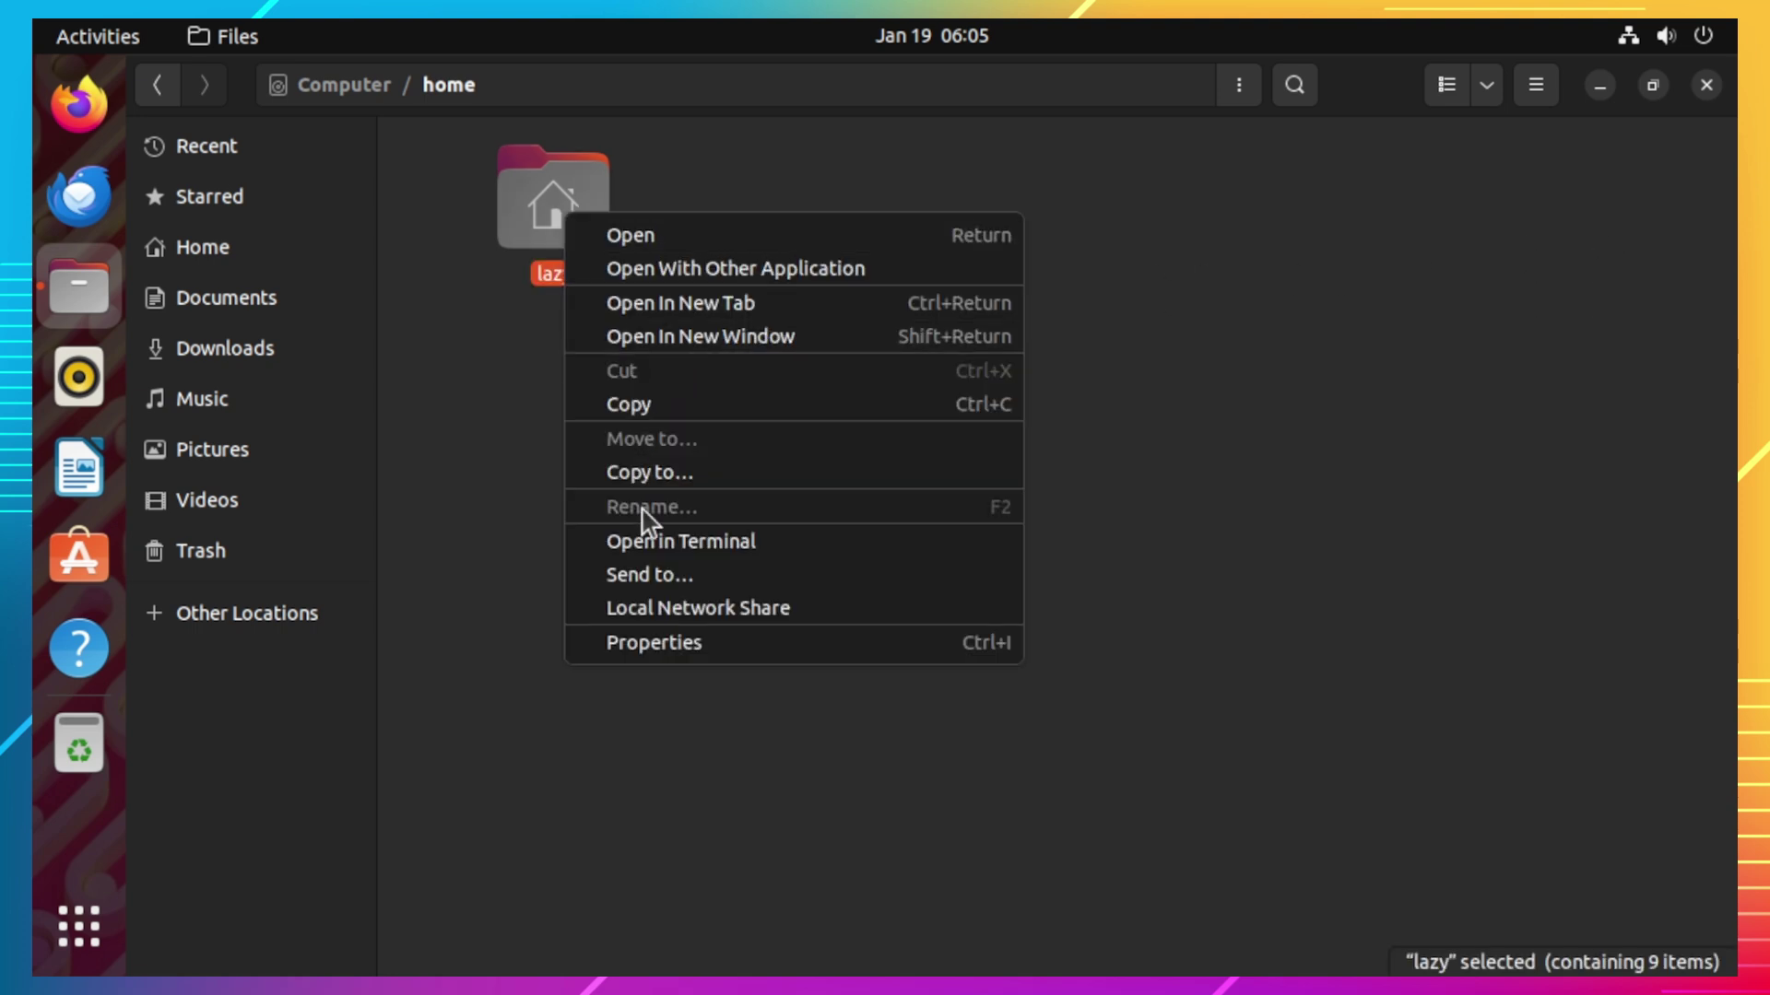
pyautogui.click(716, 656)
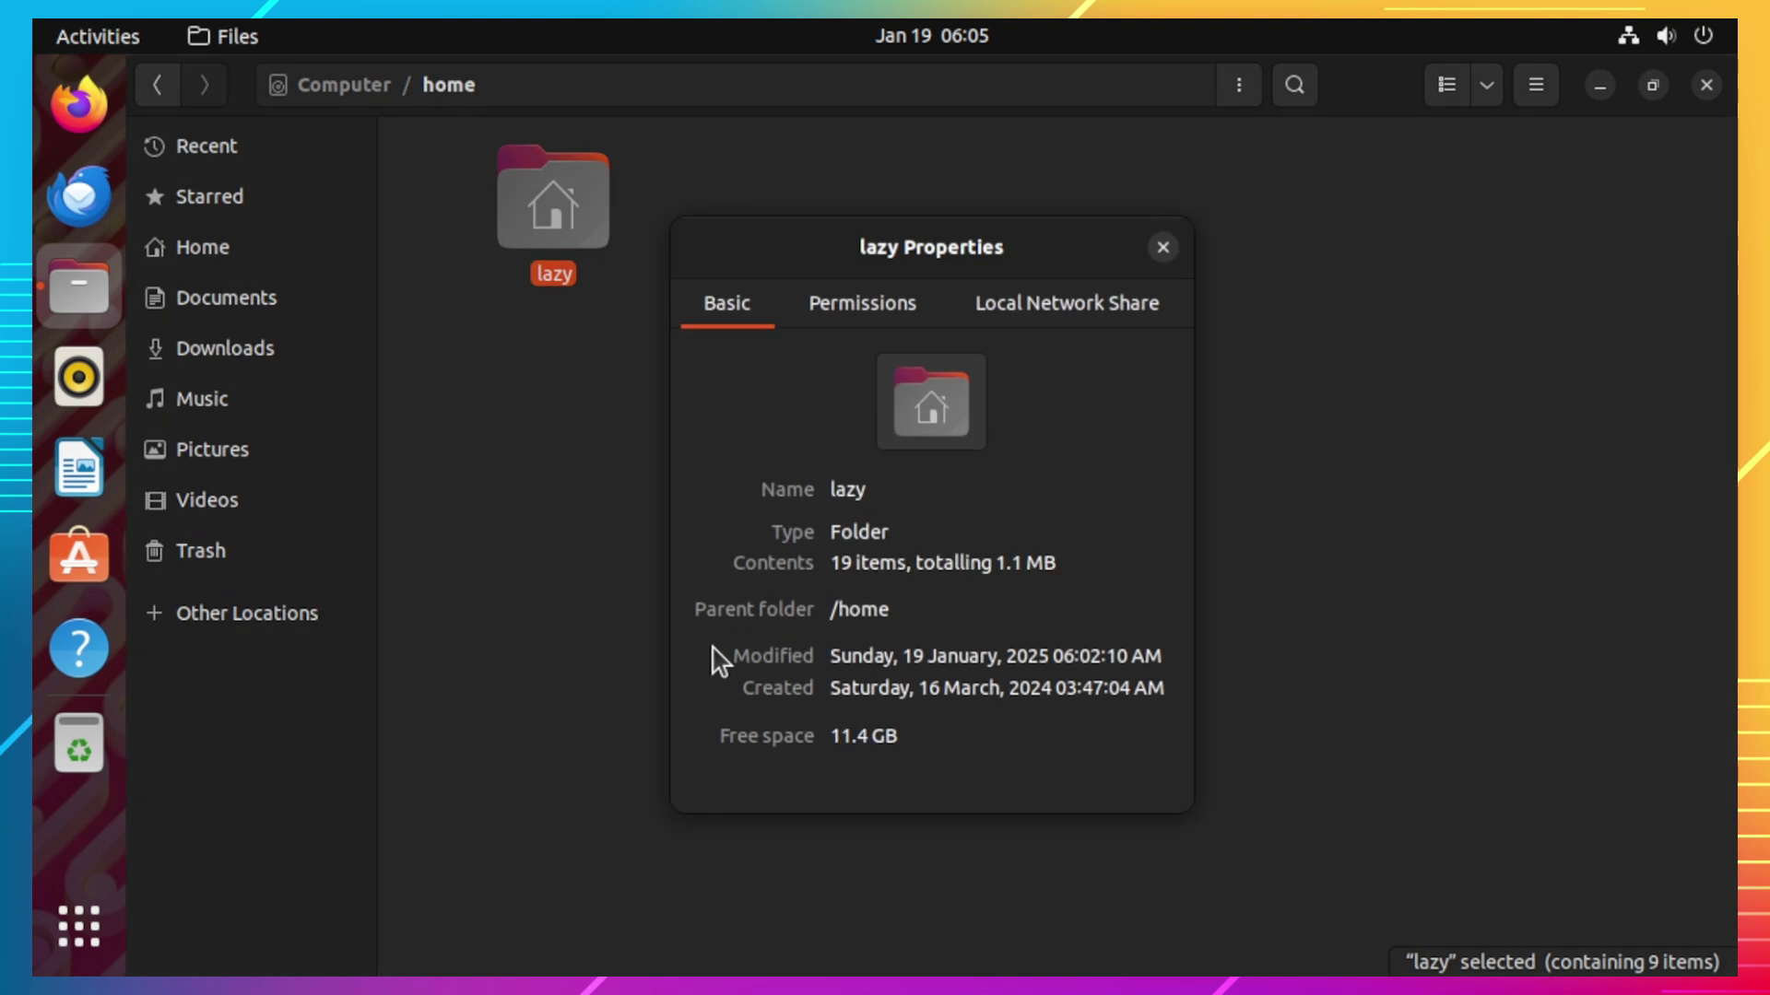
pyautogui.click(881, 314)
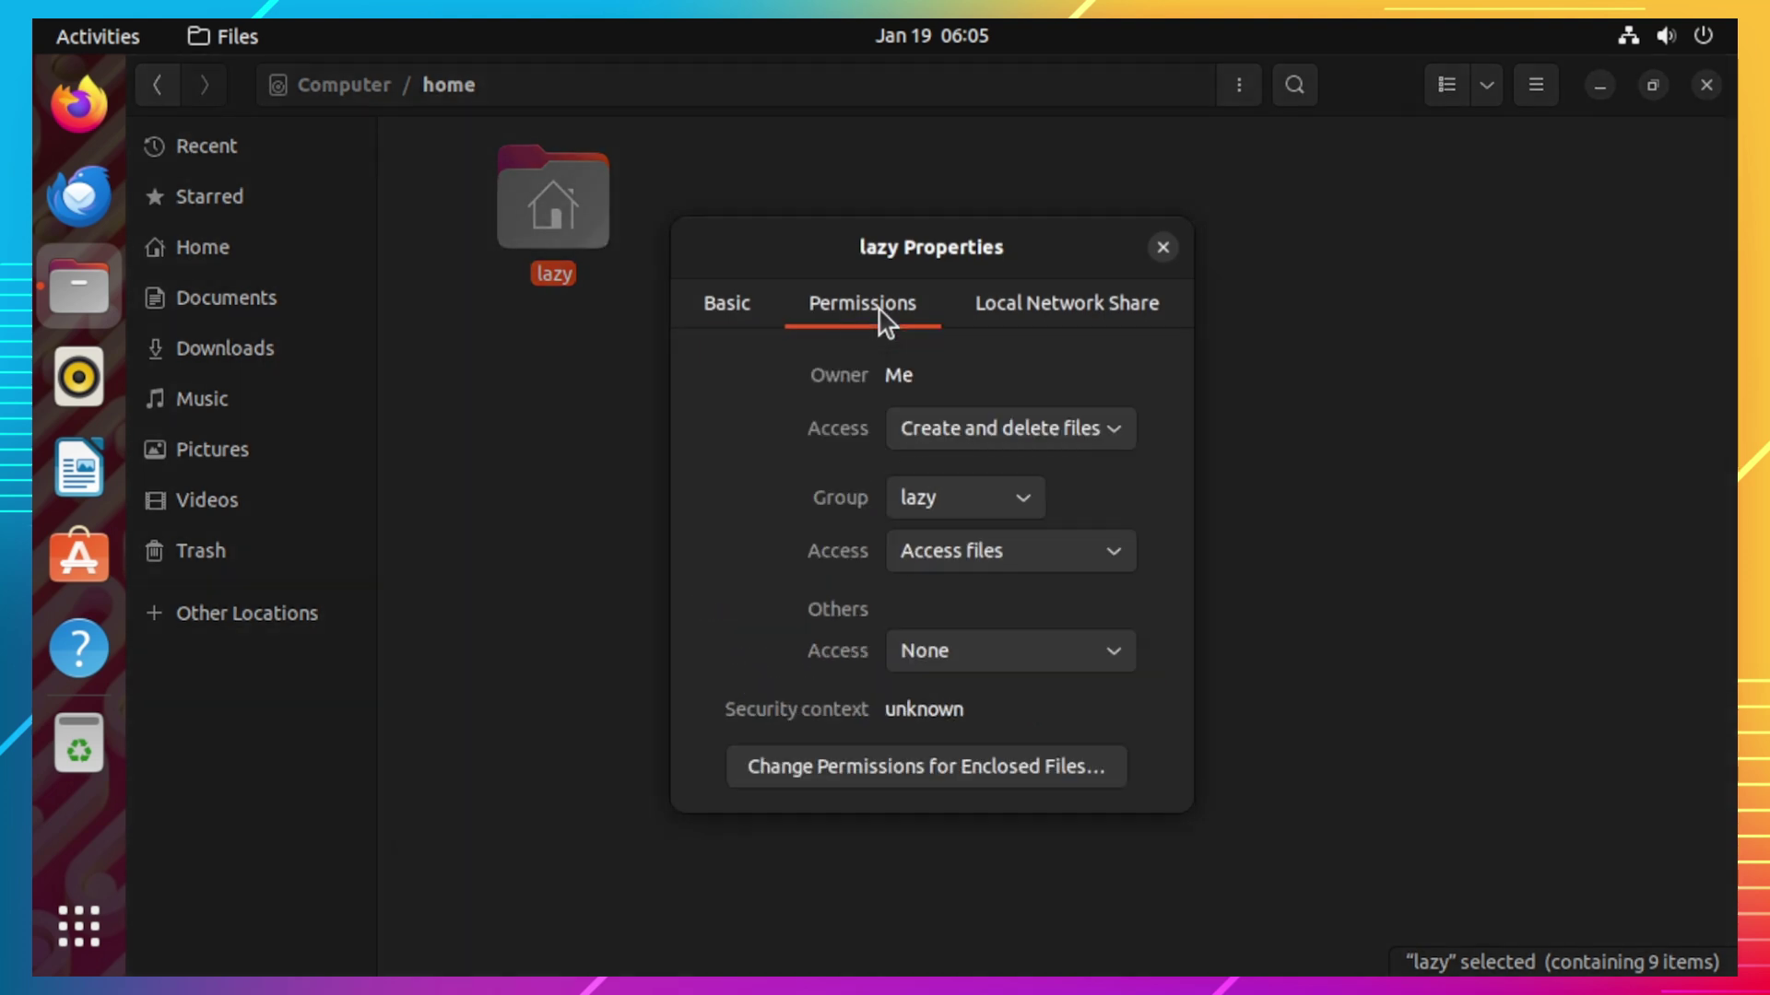
pyautogui.click(1014, 672)
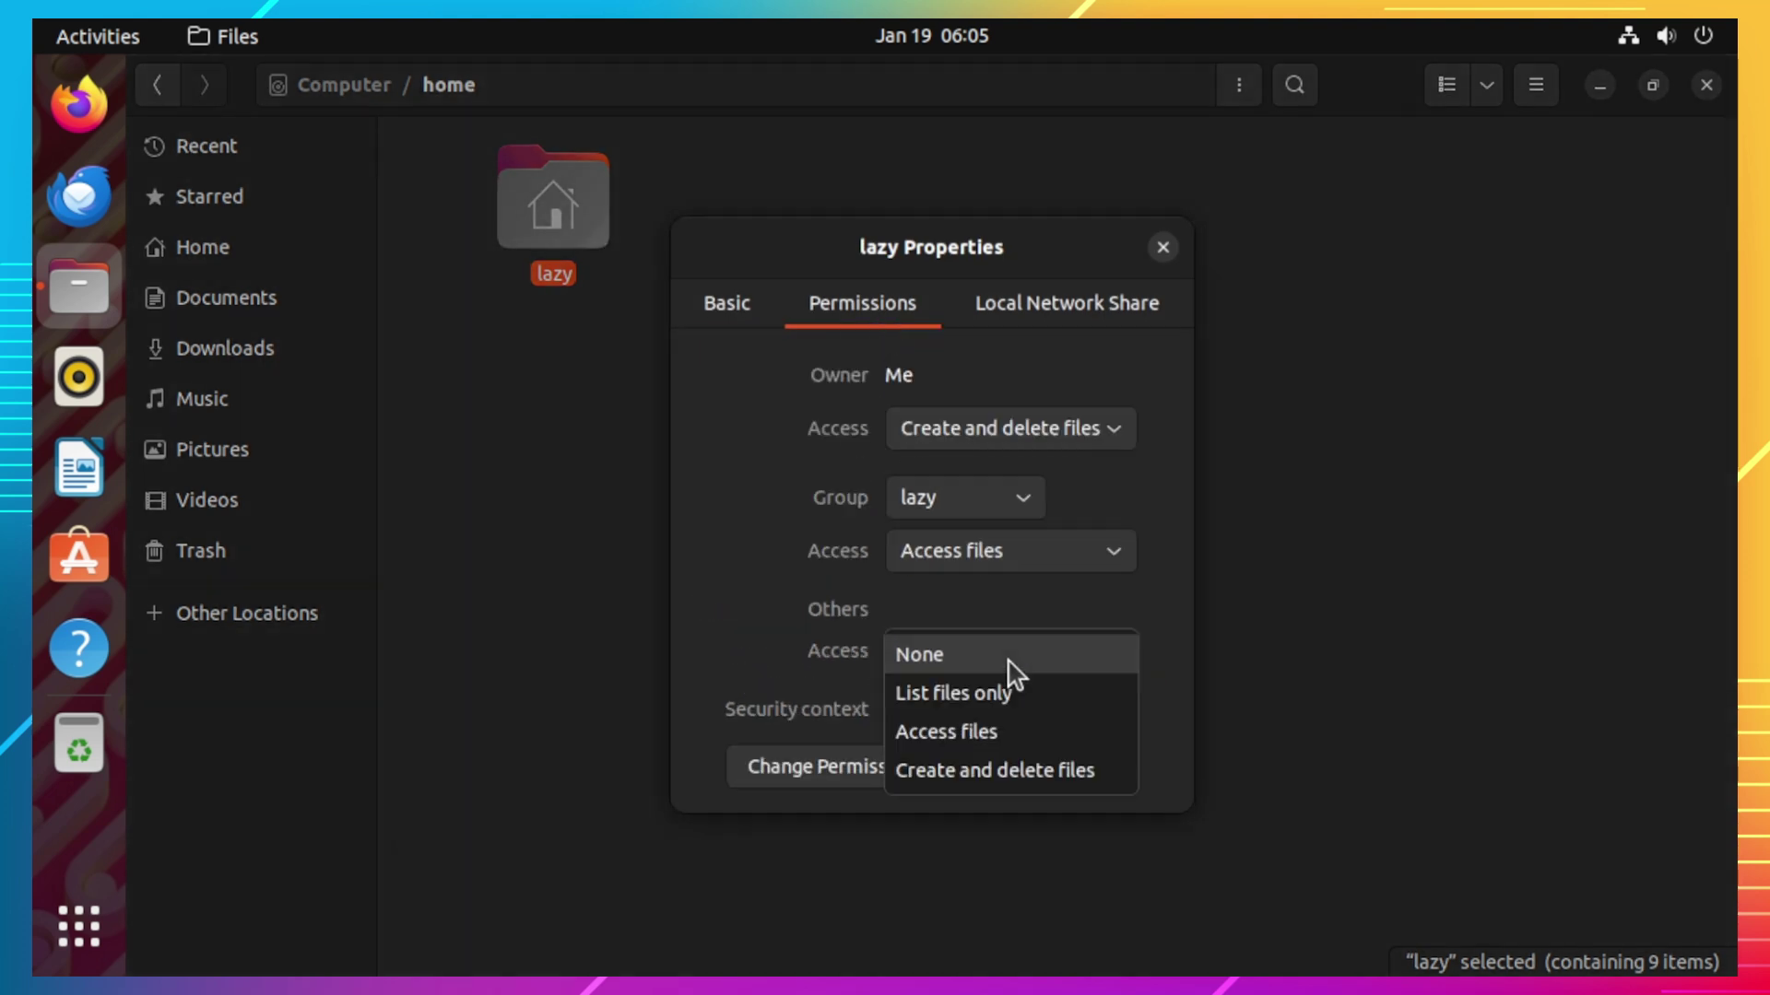
pyautogui.click(1026, 745)
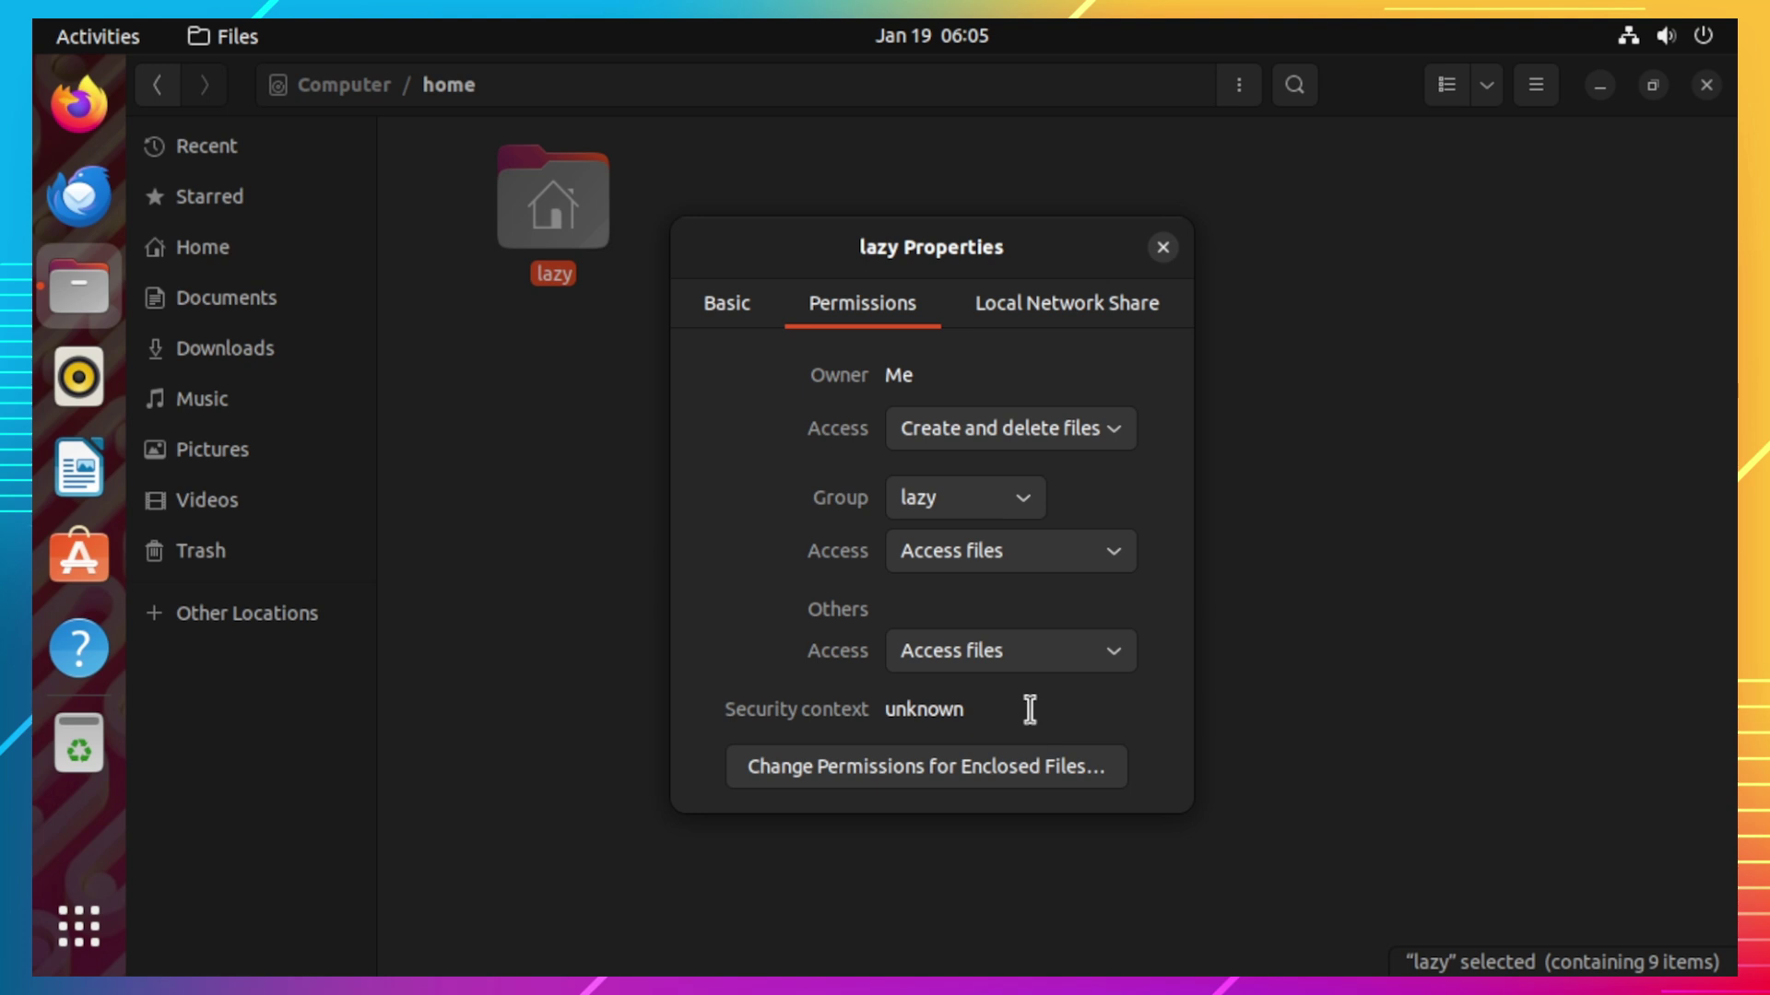
pyautogui.click(1163, 249)
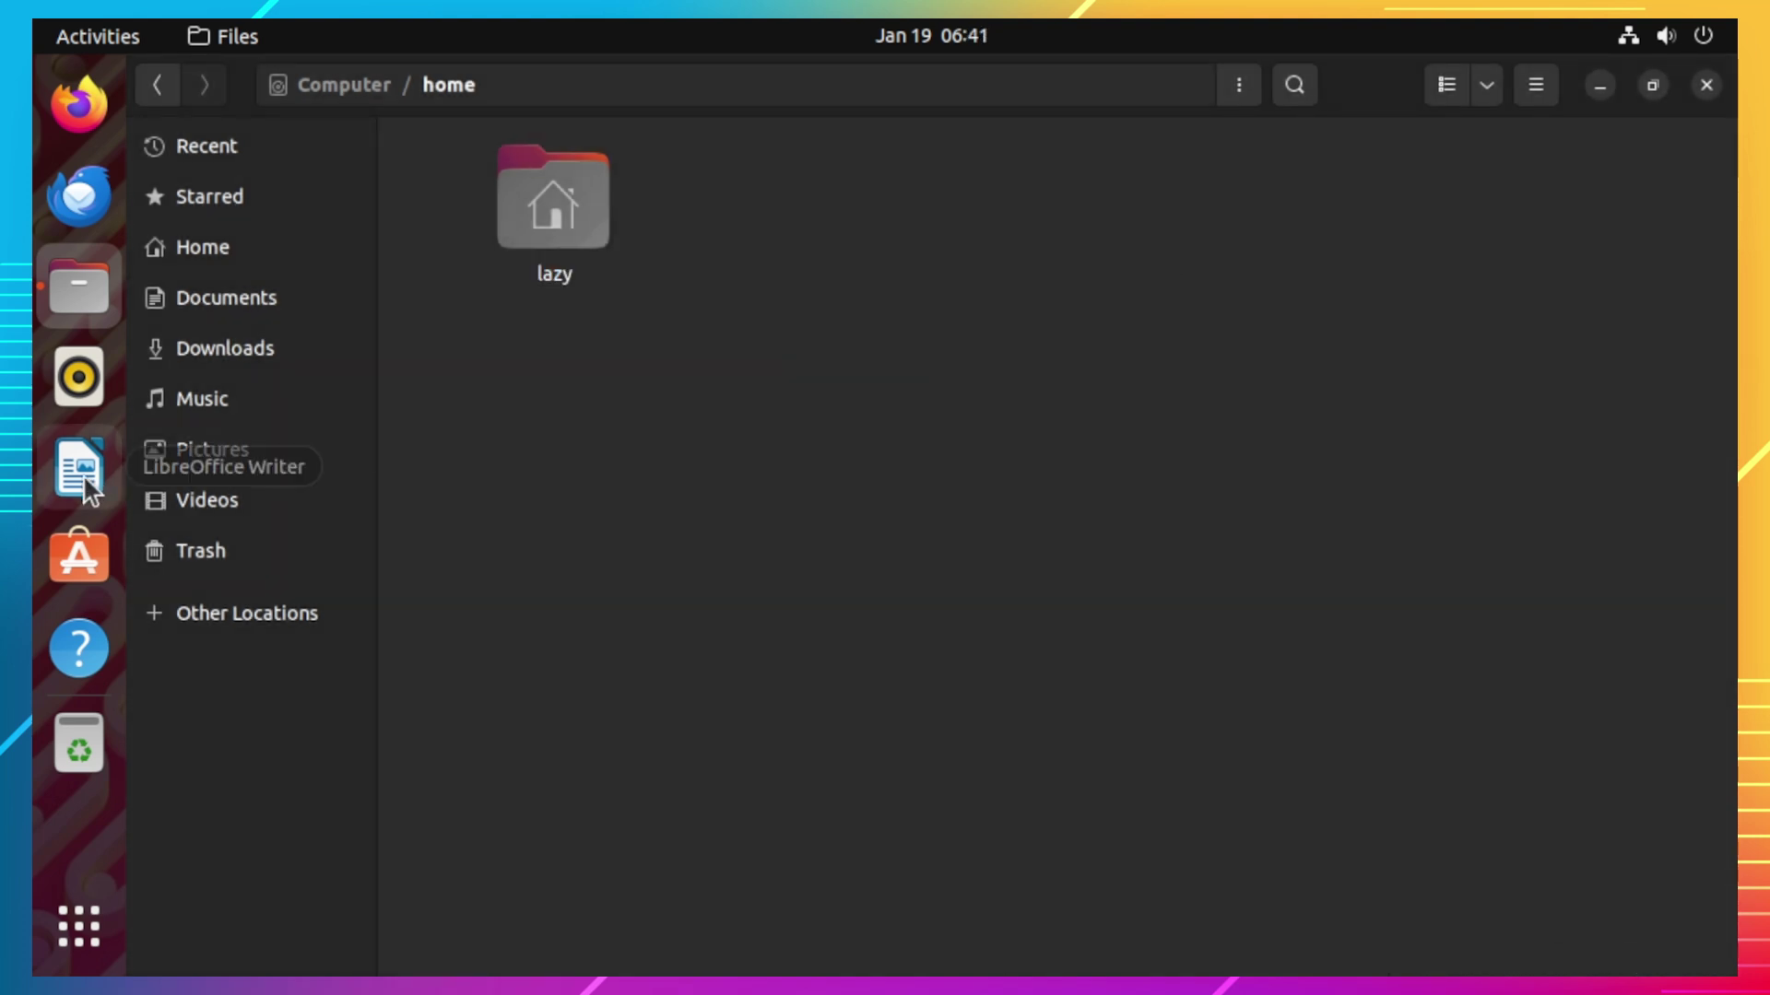
# Step: Start LibreOffice Writer, dismiss the tip, and type 'test' in a new document
pyautogui.click(82, 470)
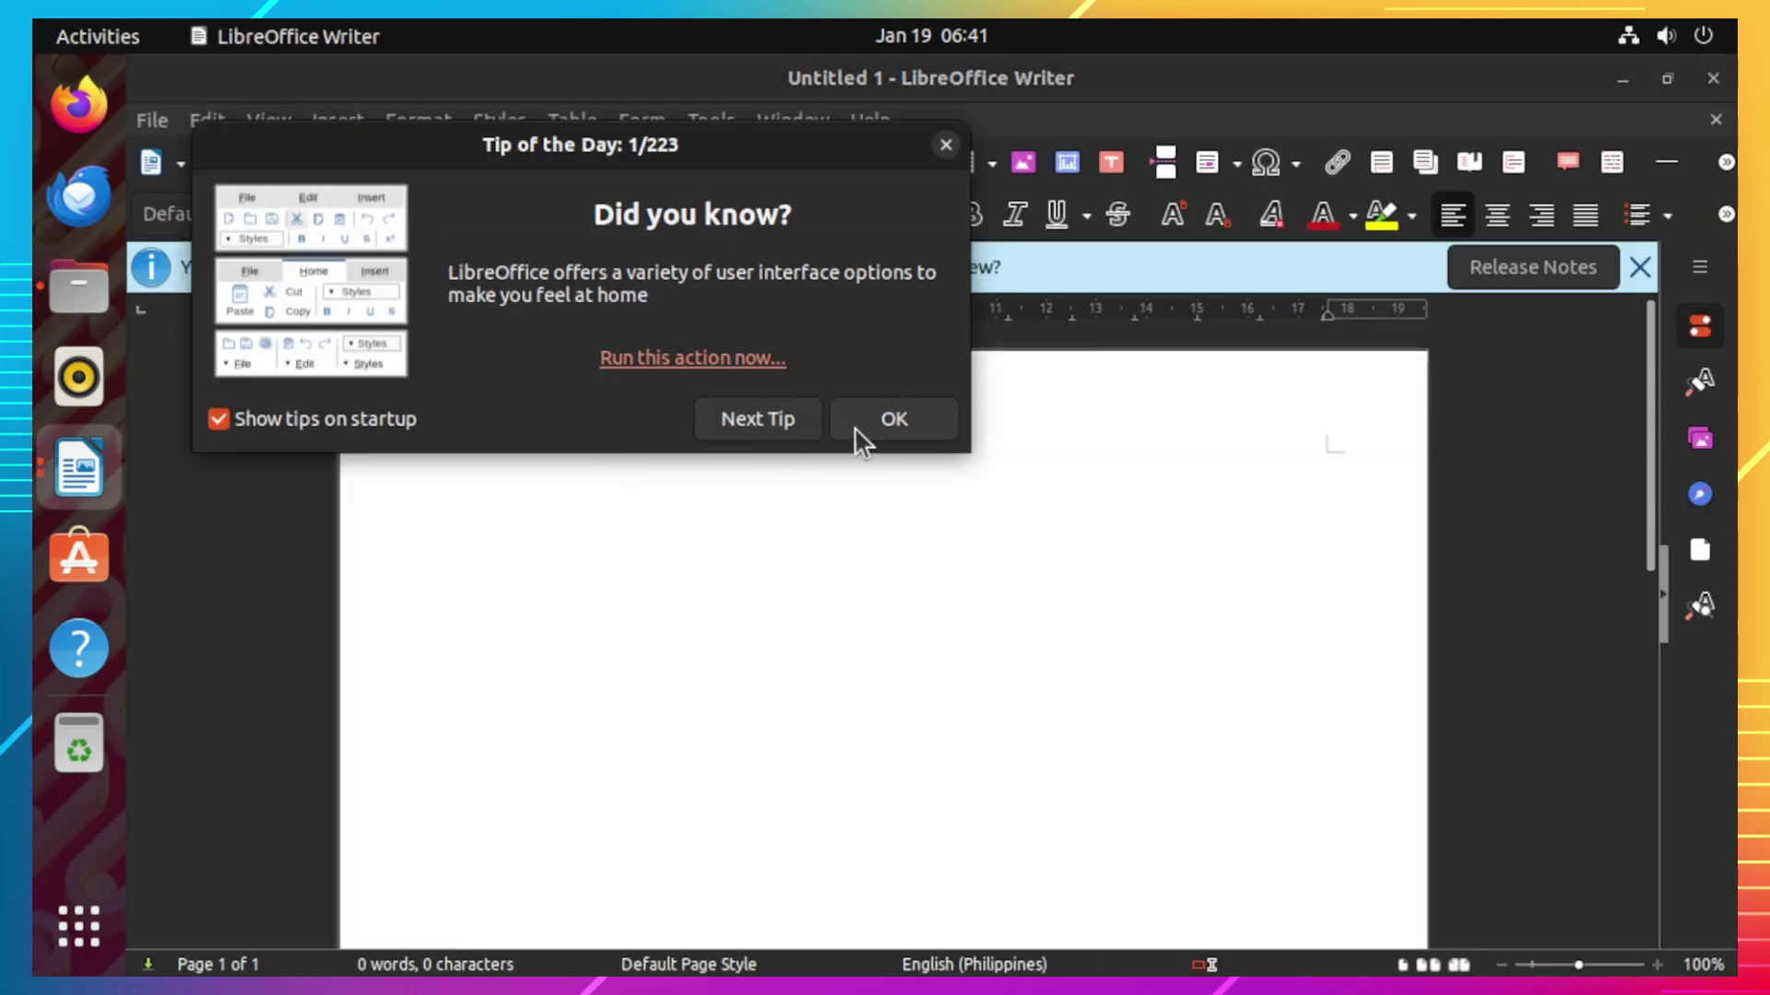
pyautogui.click(895, 431)
pyautogui.write('test')
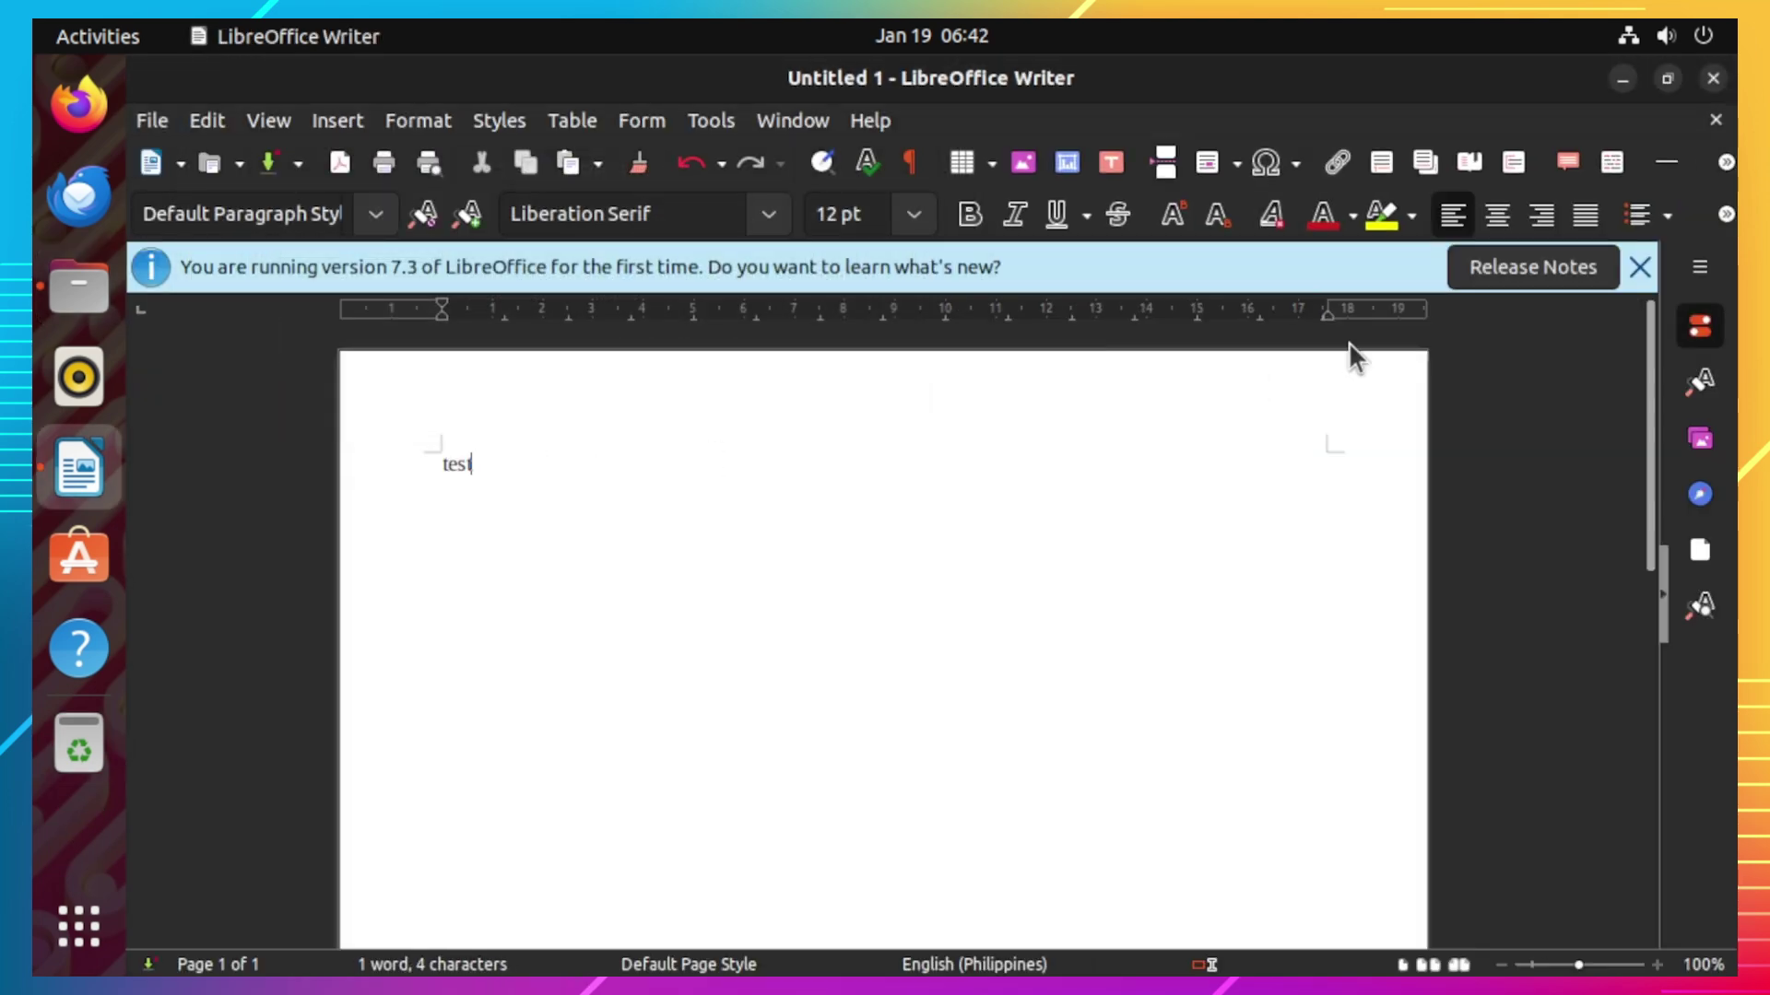
# Step: Save the document as Untitled 1.odt in lazy/Public/anyone
pyautogui.click(152, 119)
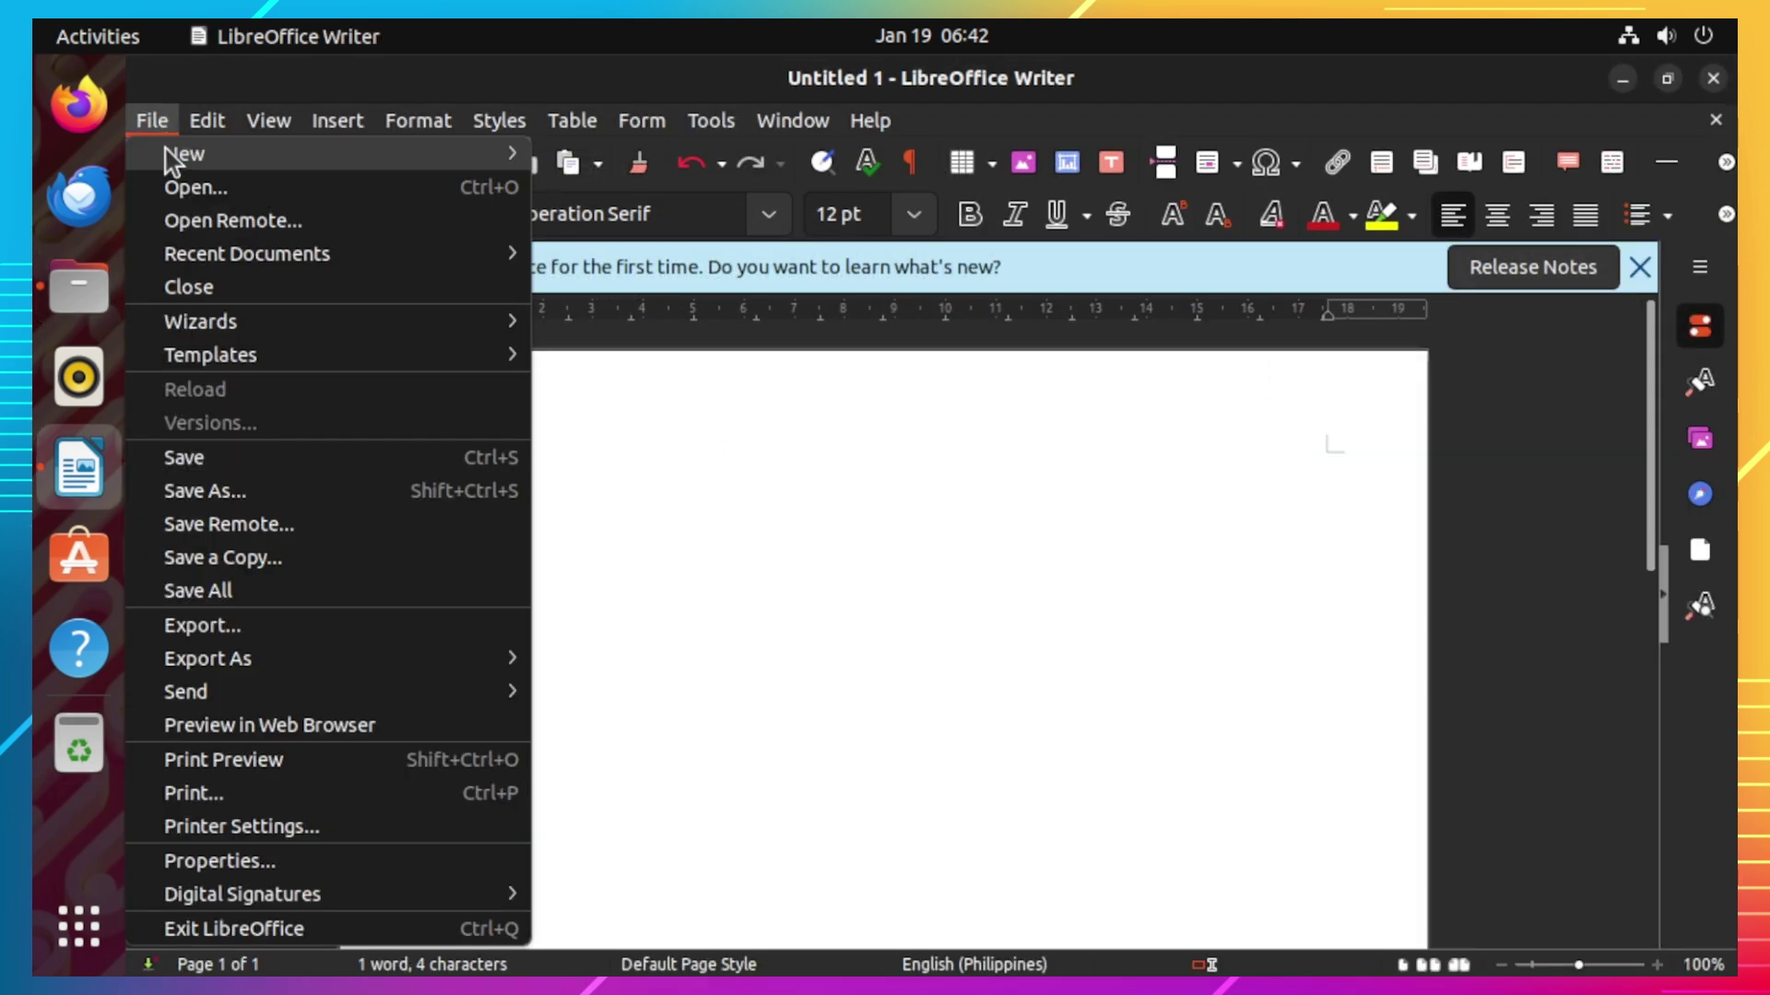
pyautogui.click(268, 493)
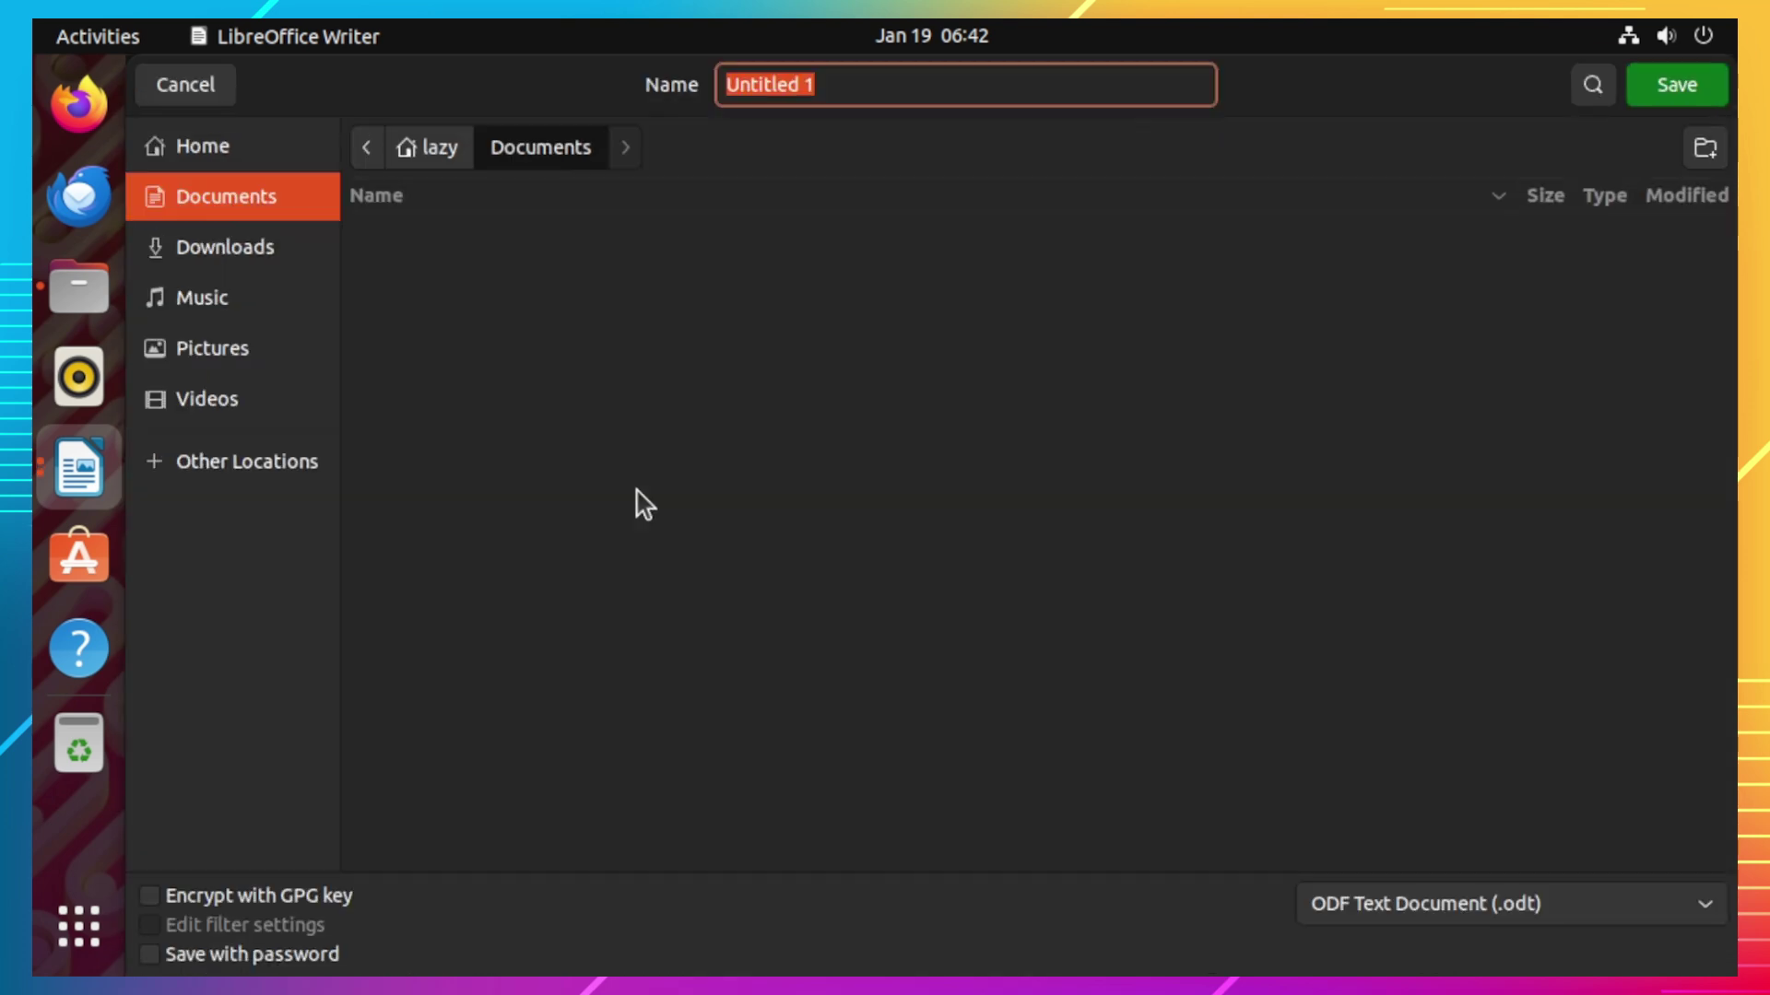
pyautogui.click(452, 154)
pyautogui.doubleClick(443, 388)
pyautogui.doubleClick(420, 232)
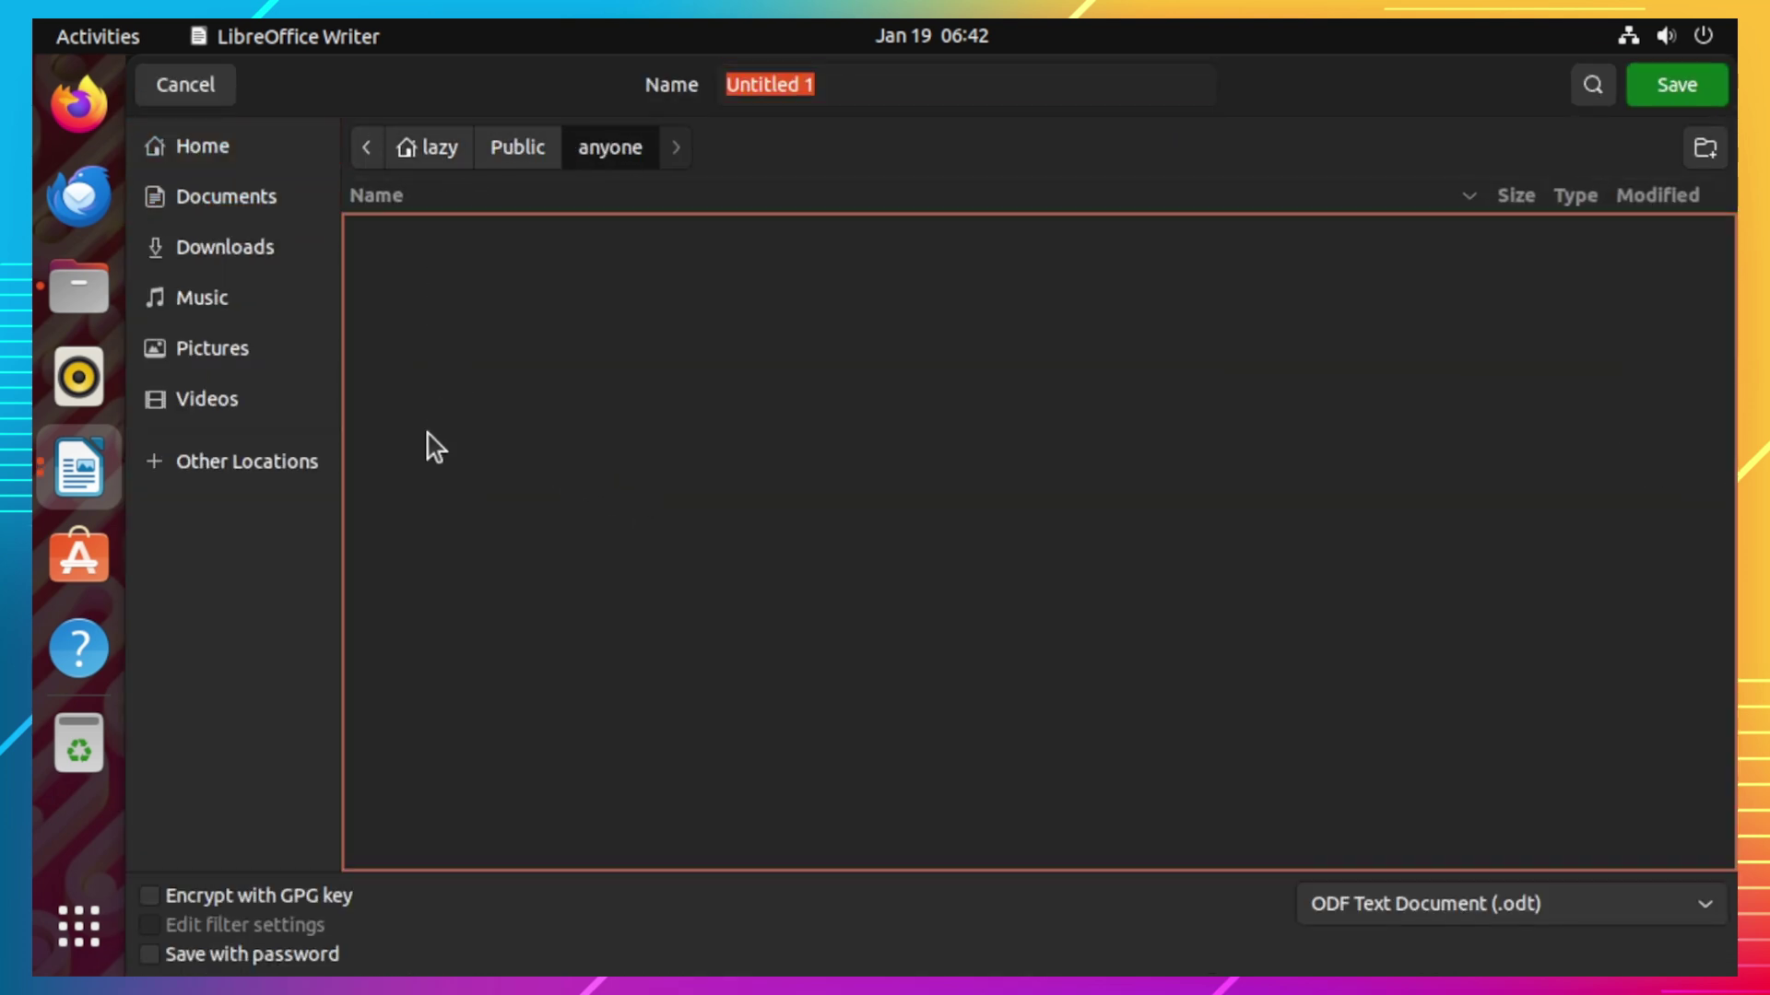
pyautogui.click(1672, 88)
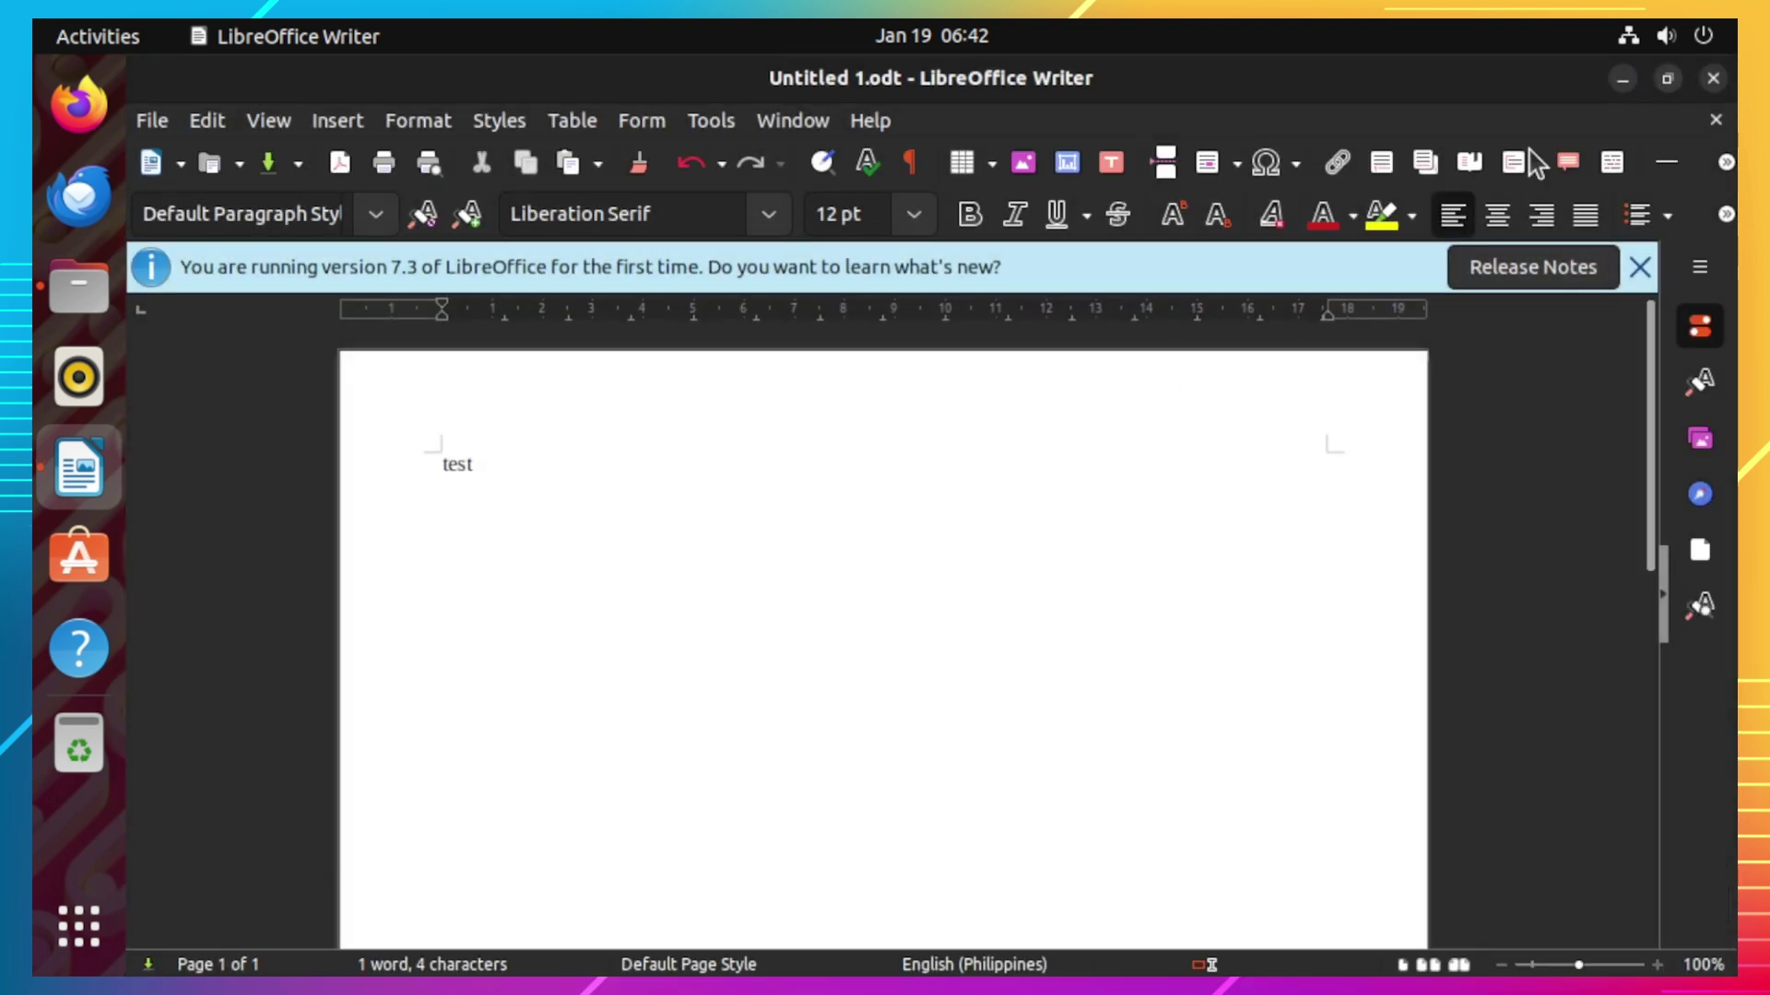
# Step: Close Writer and browse lazy > Public > anyone in Files to see Untitled 1.odt
pyautogui.click(1712, 79)
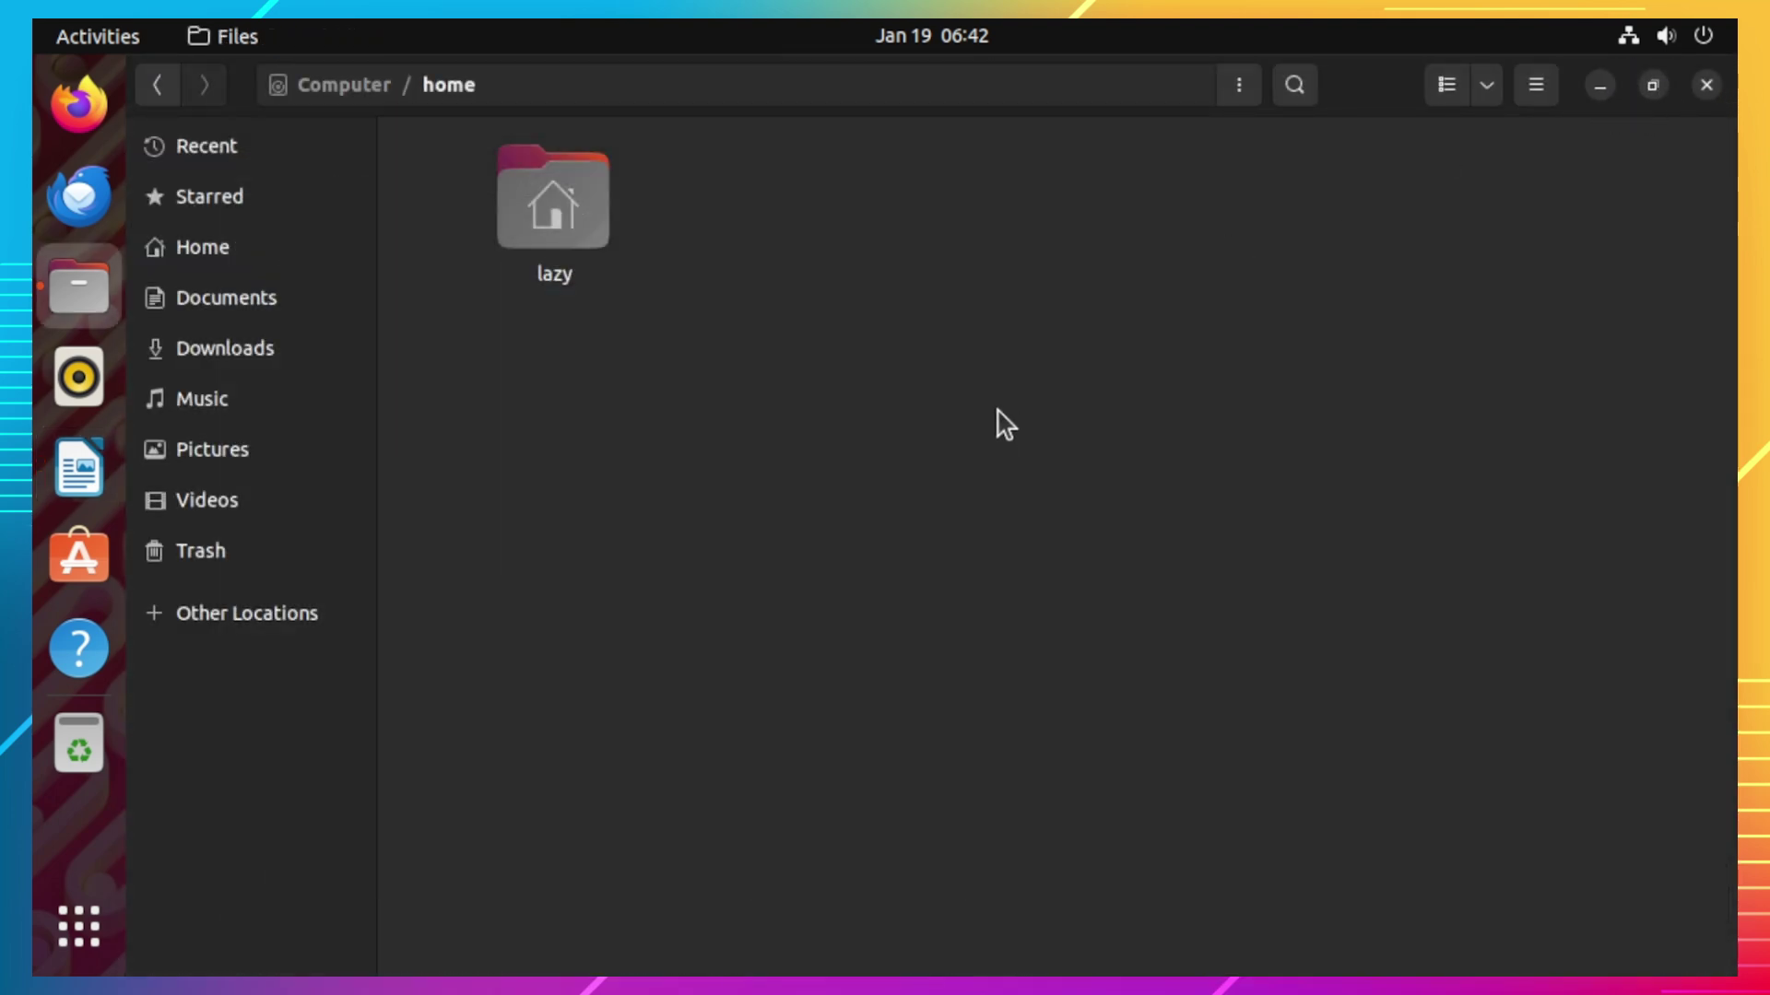
pyautogui.doubleClick(571, 235)
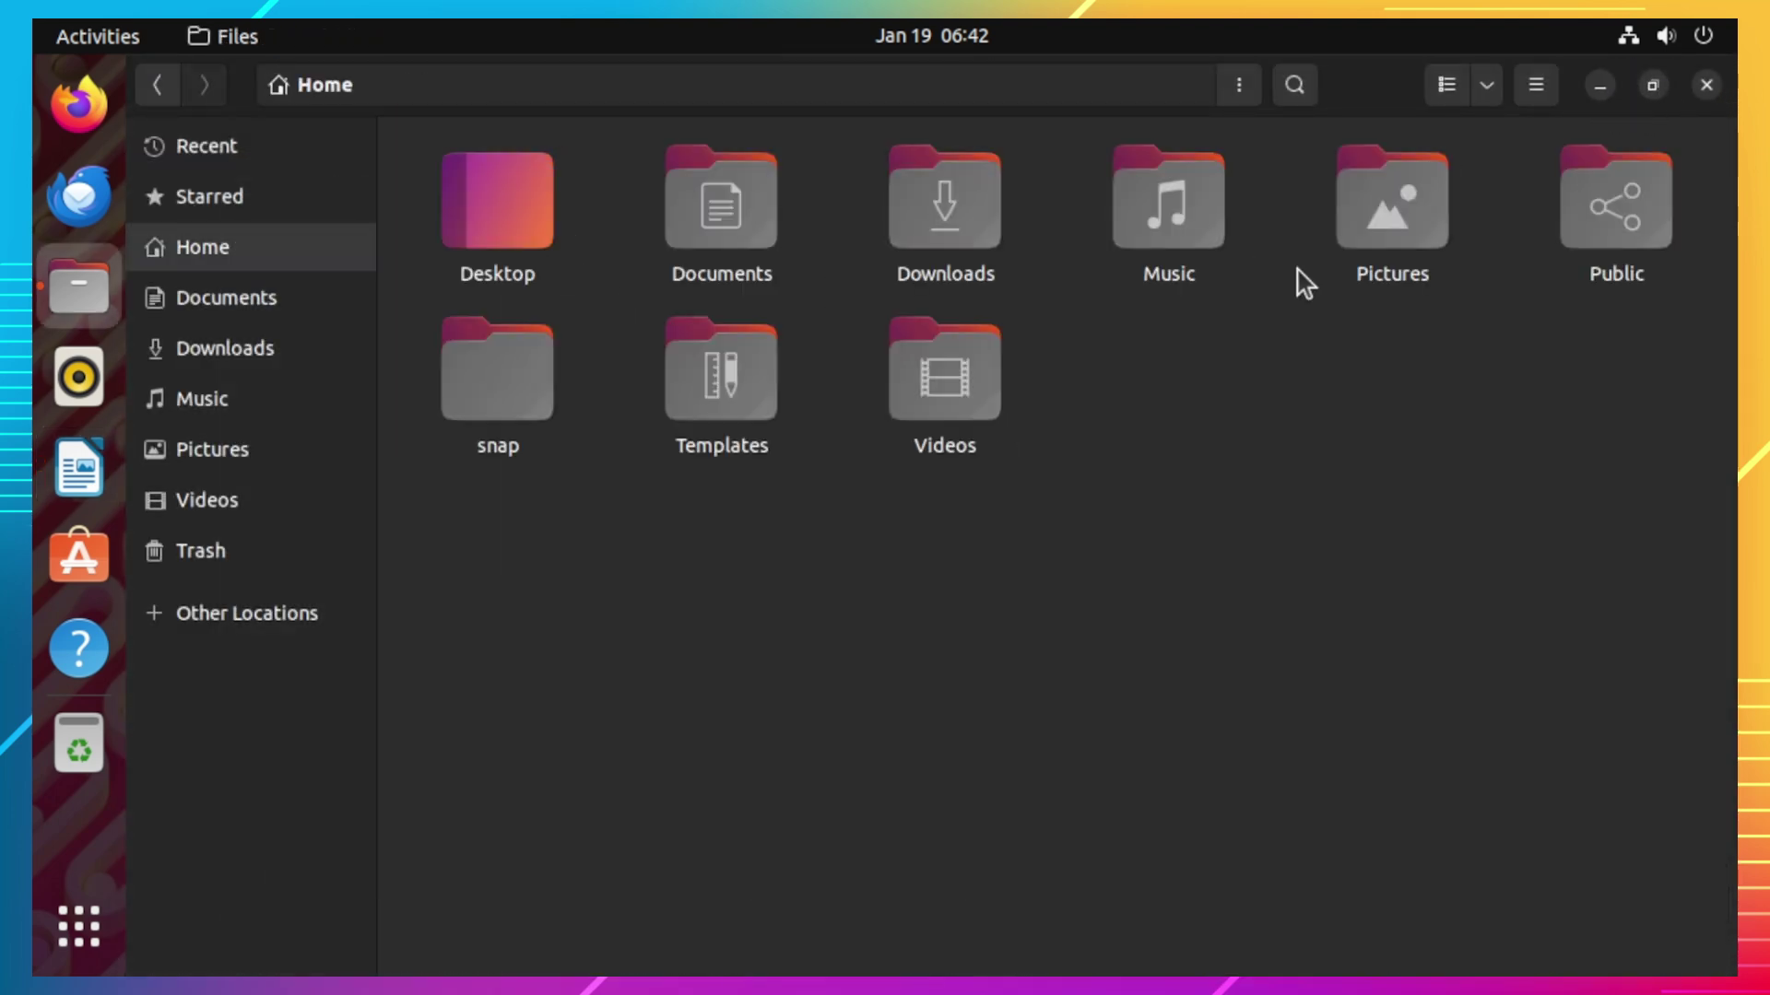
pyautogui.doubleClick(1585, 217)
pyautogui.doubleClick(565, 233)
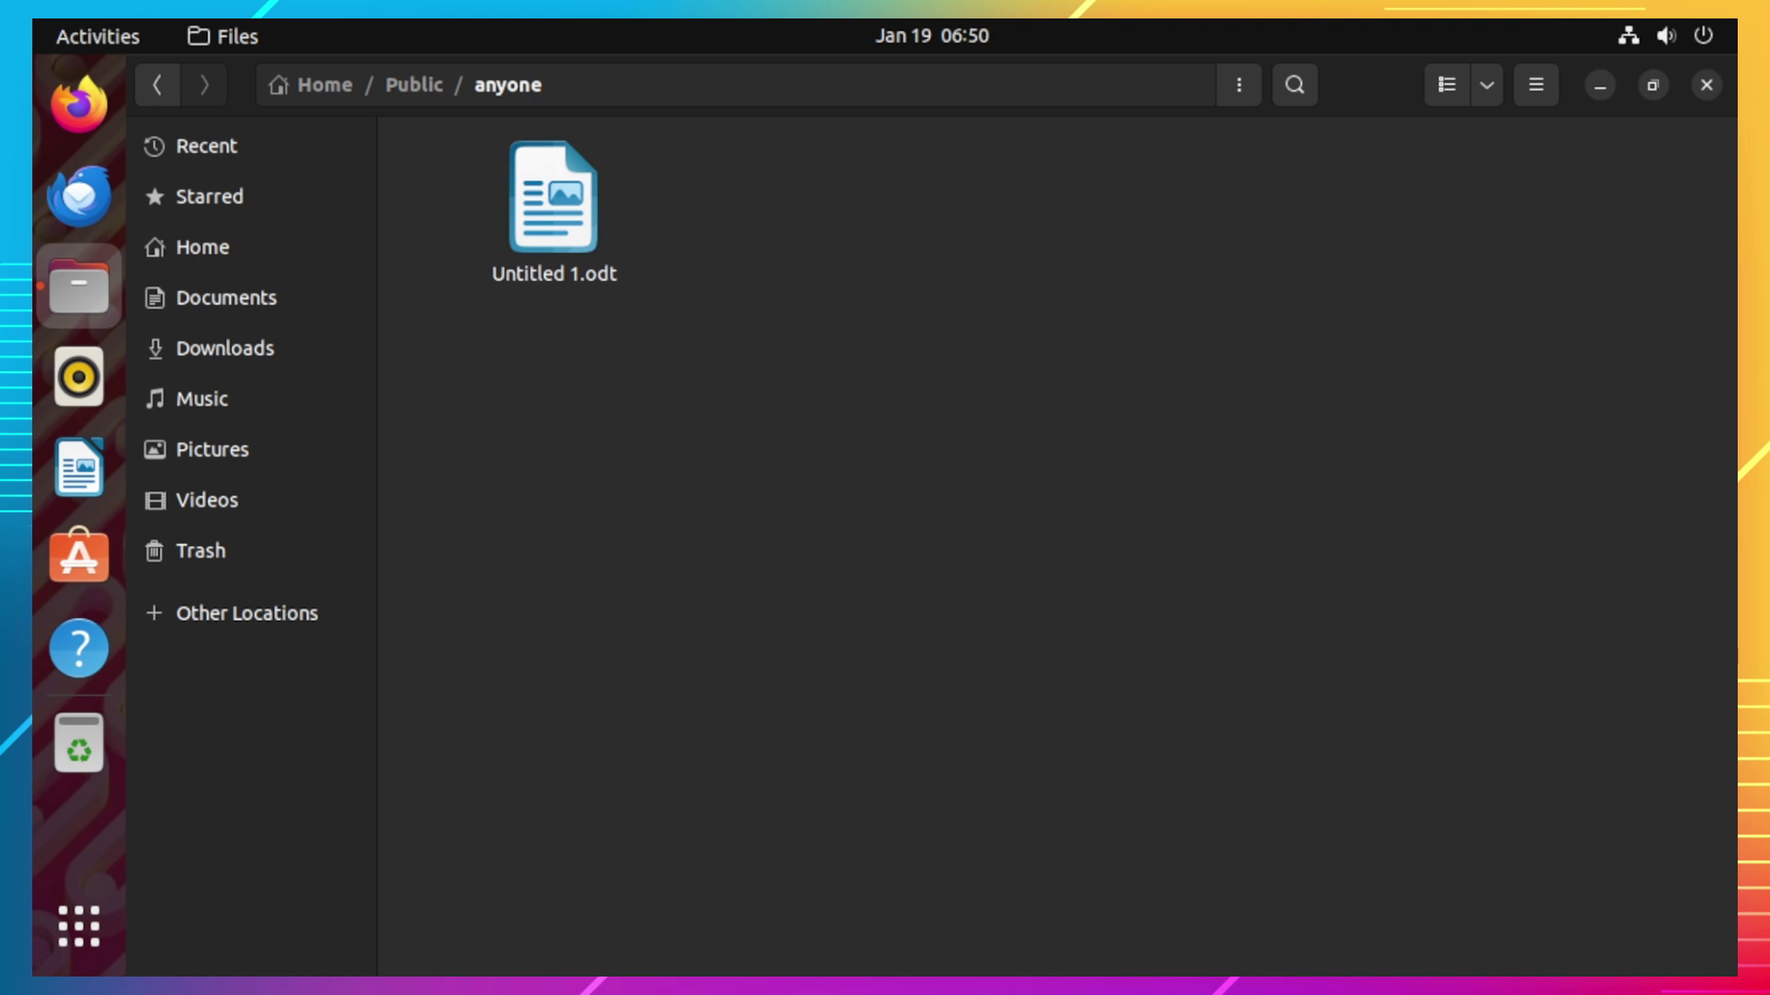
# Step: Open the wired connection's details in Settings and select its IPv4 address 192.168.1.59
pyautogui.click(1625, 44)
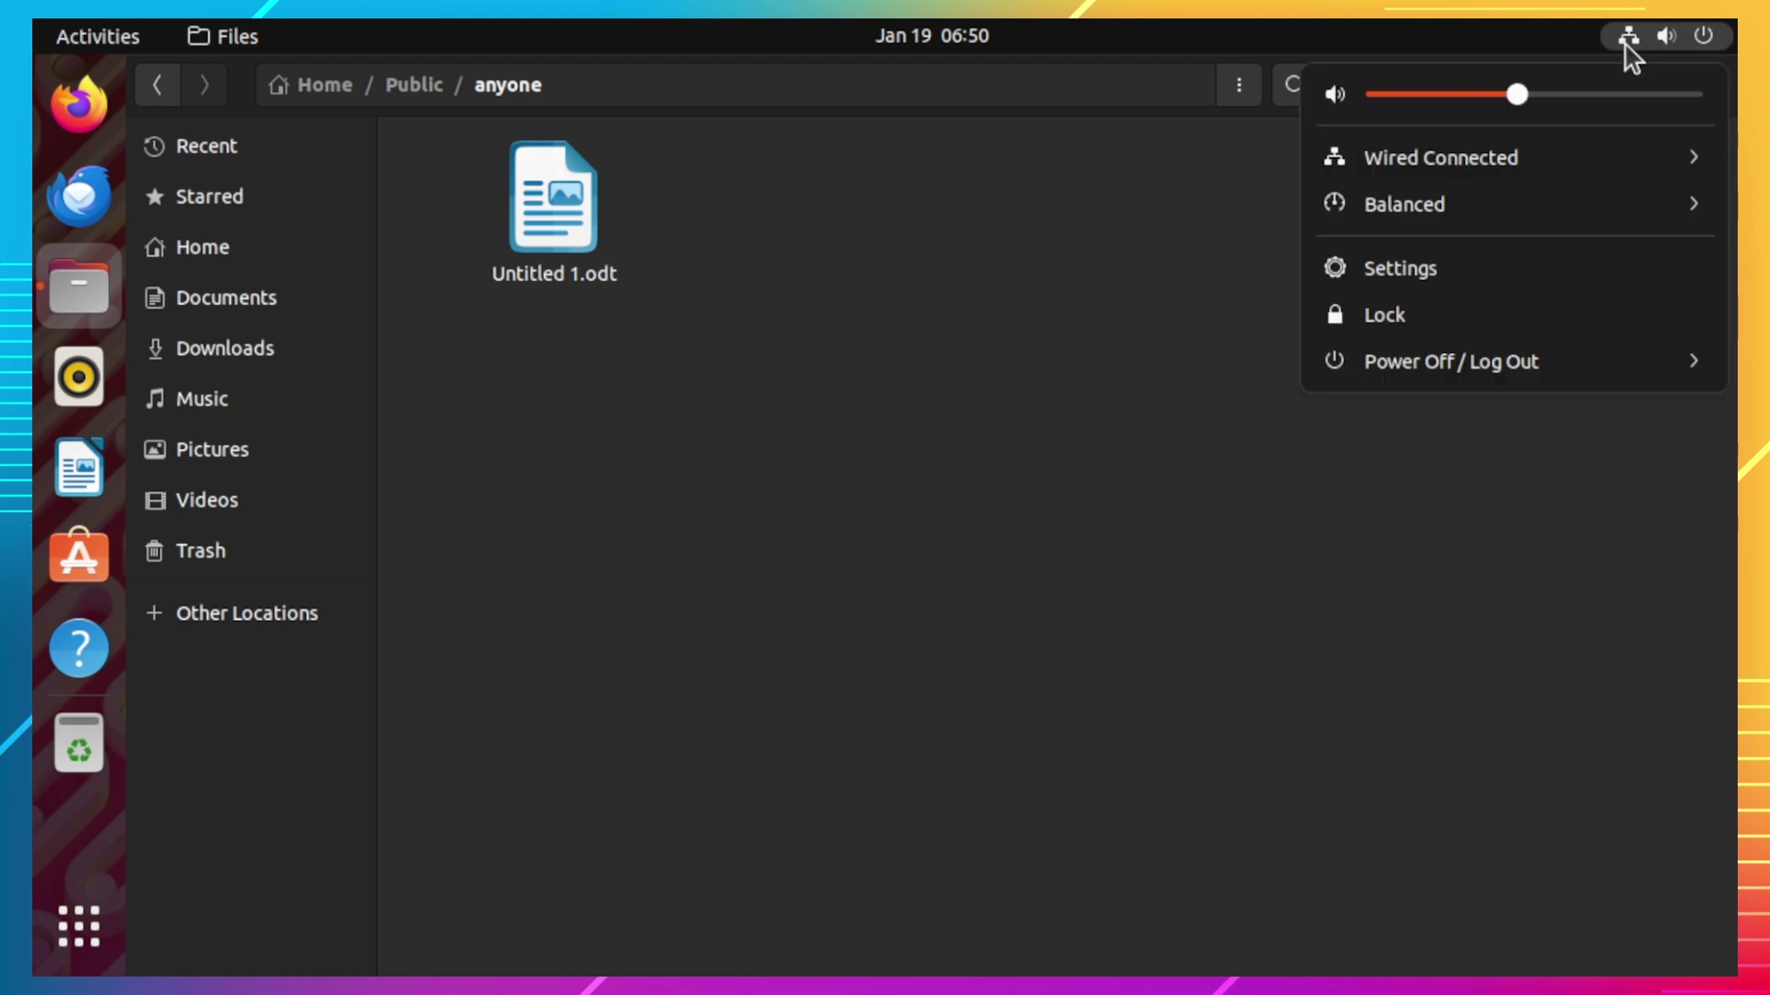
pyautogui.click(1609, 159)
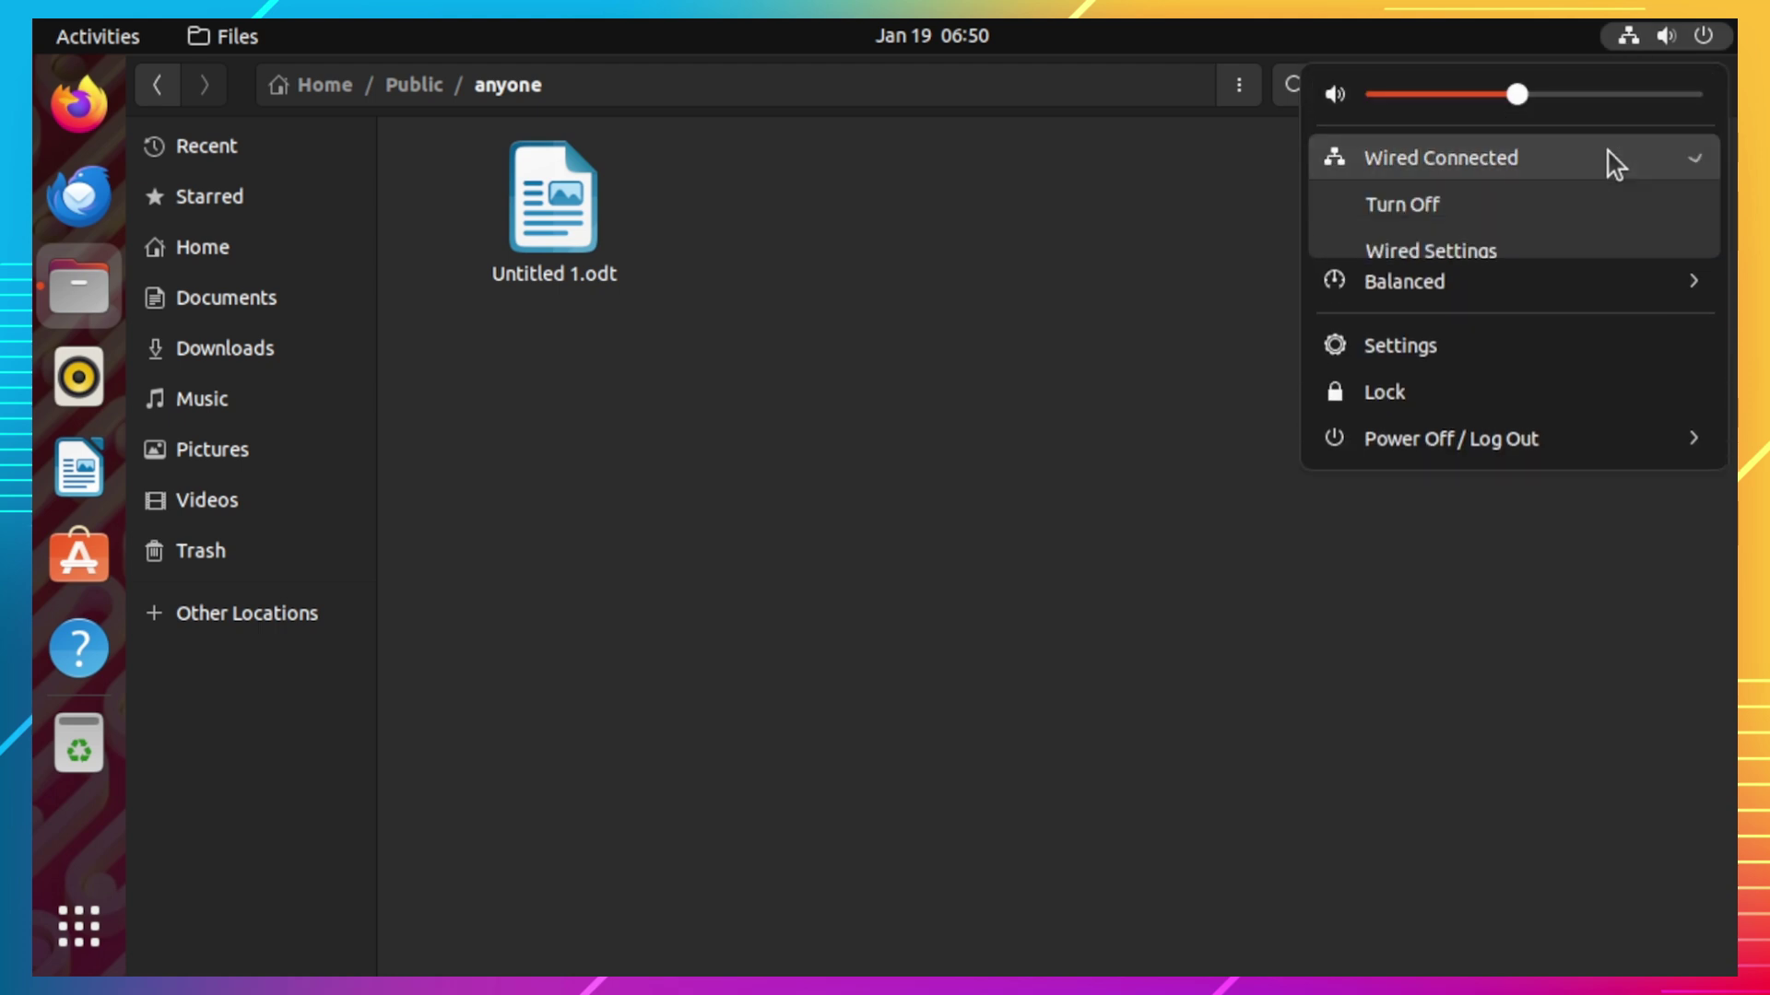
pyautogui.click(1530, 262)
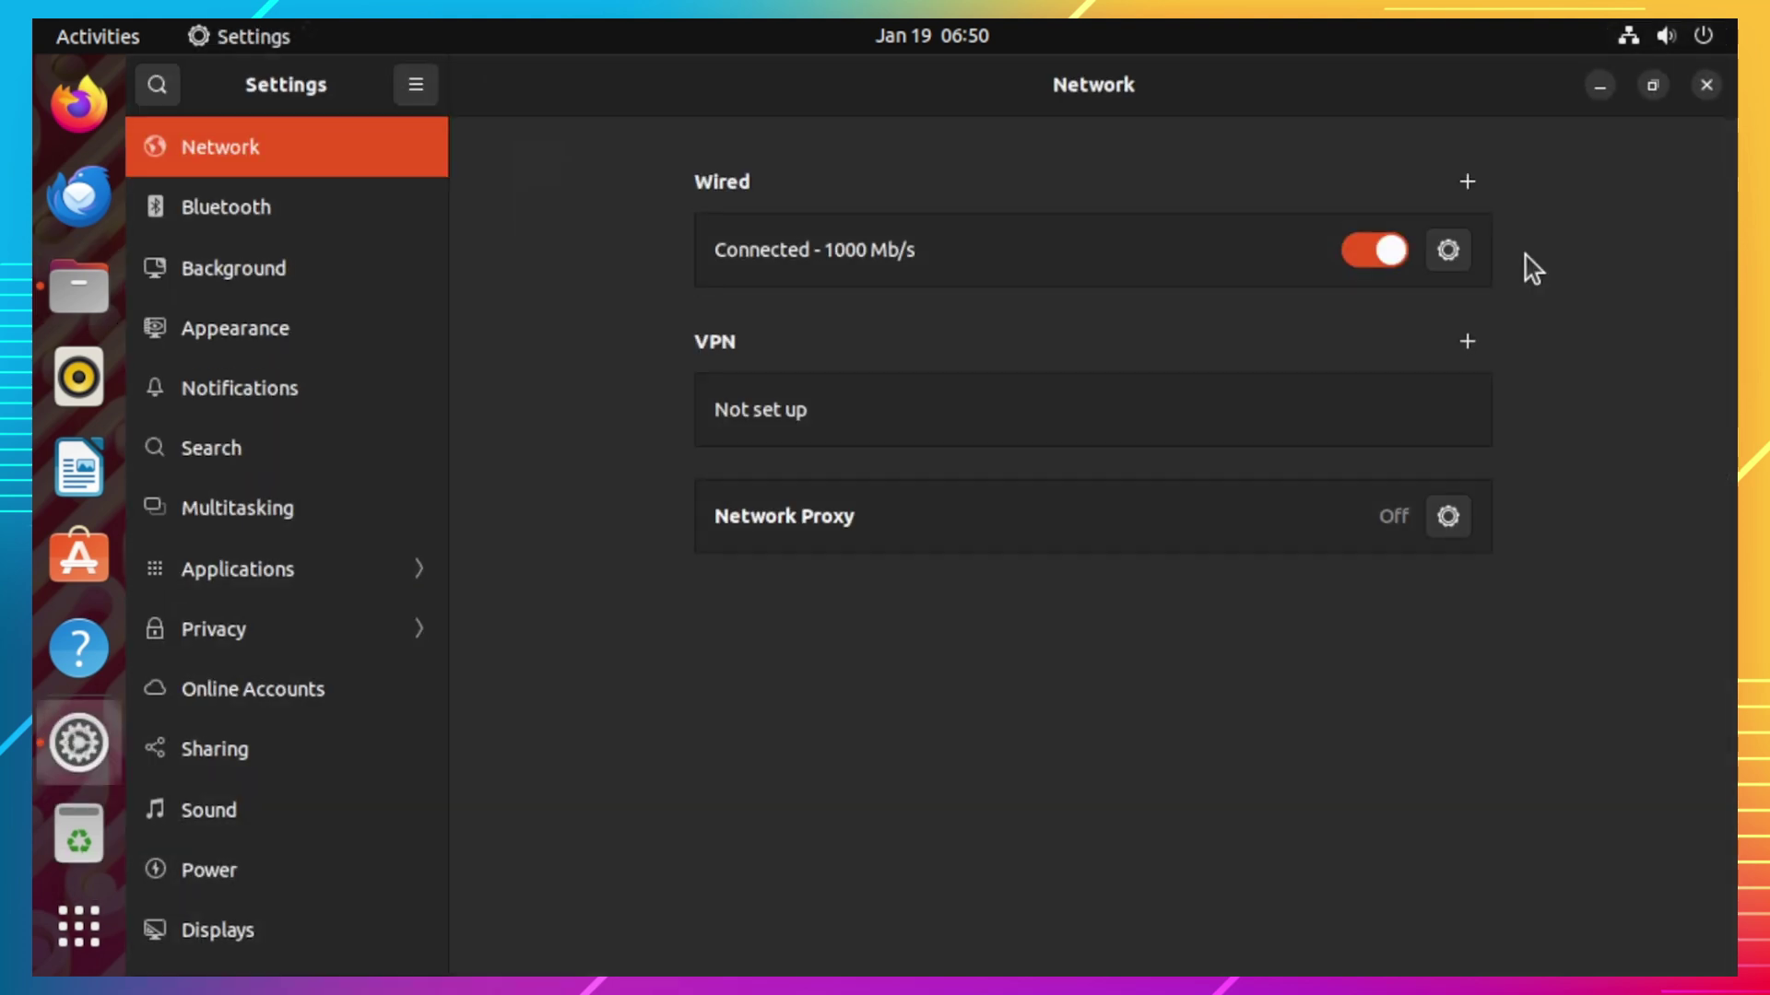
pyautogui.click(1457, 259)
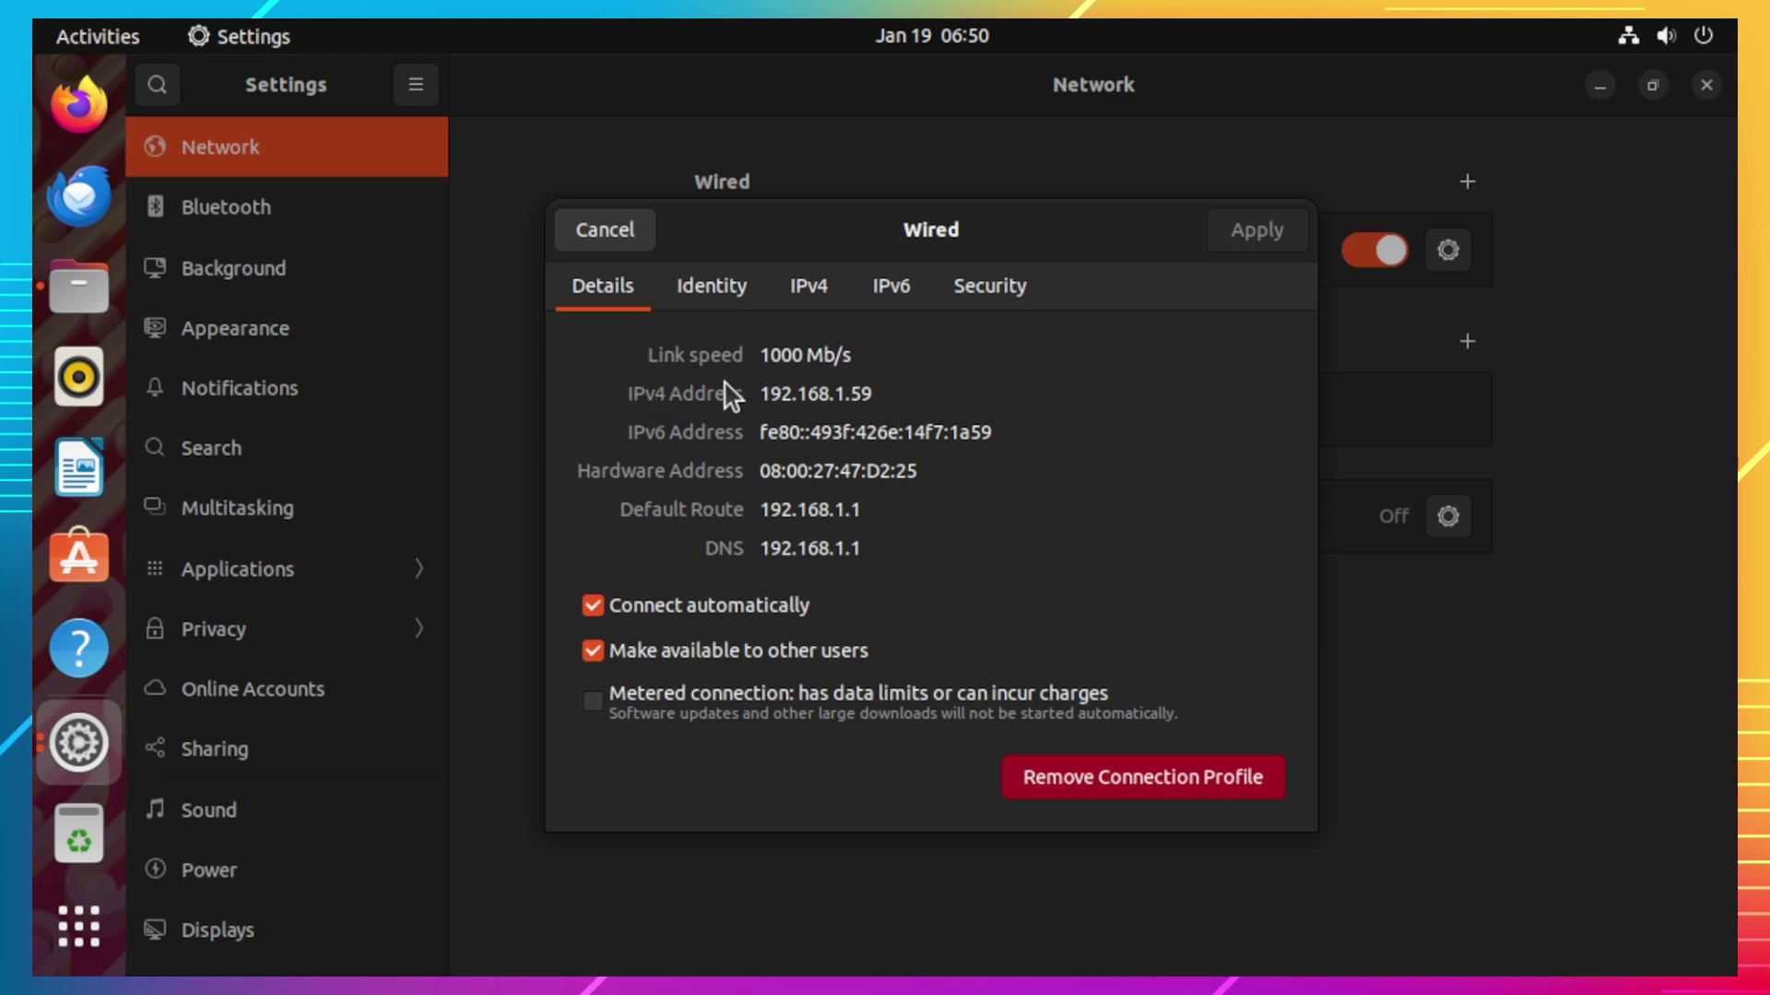
pyautogui.tripleClick(842, 392)
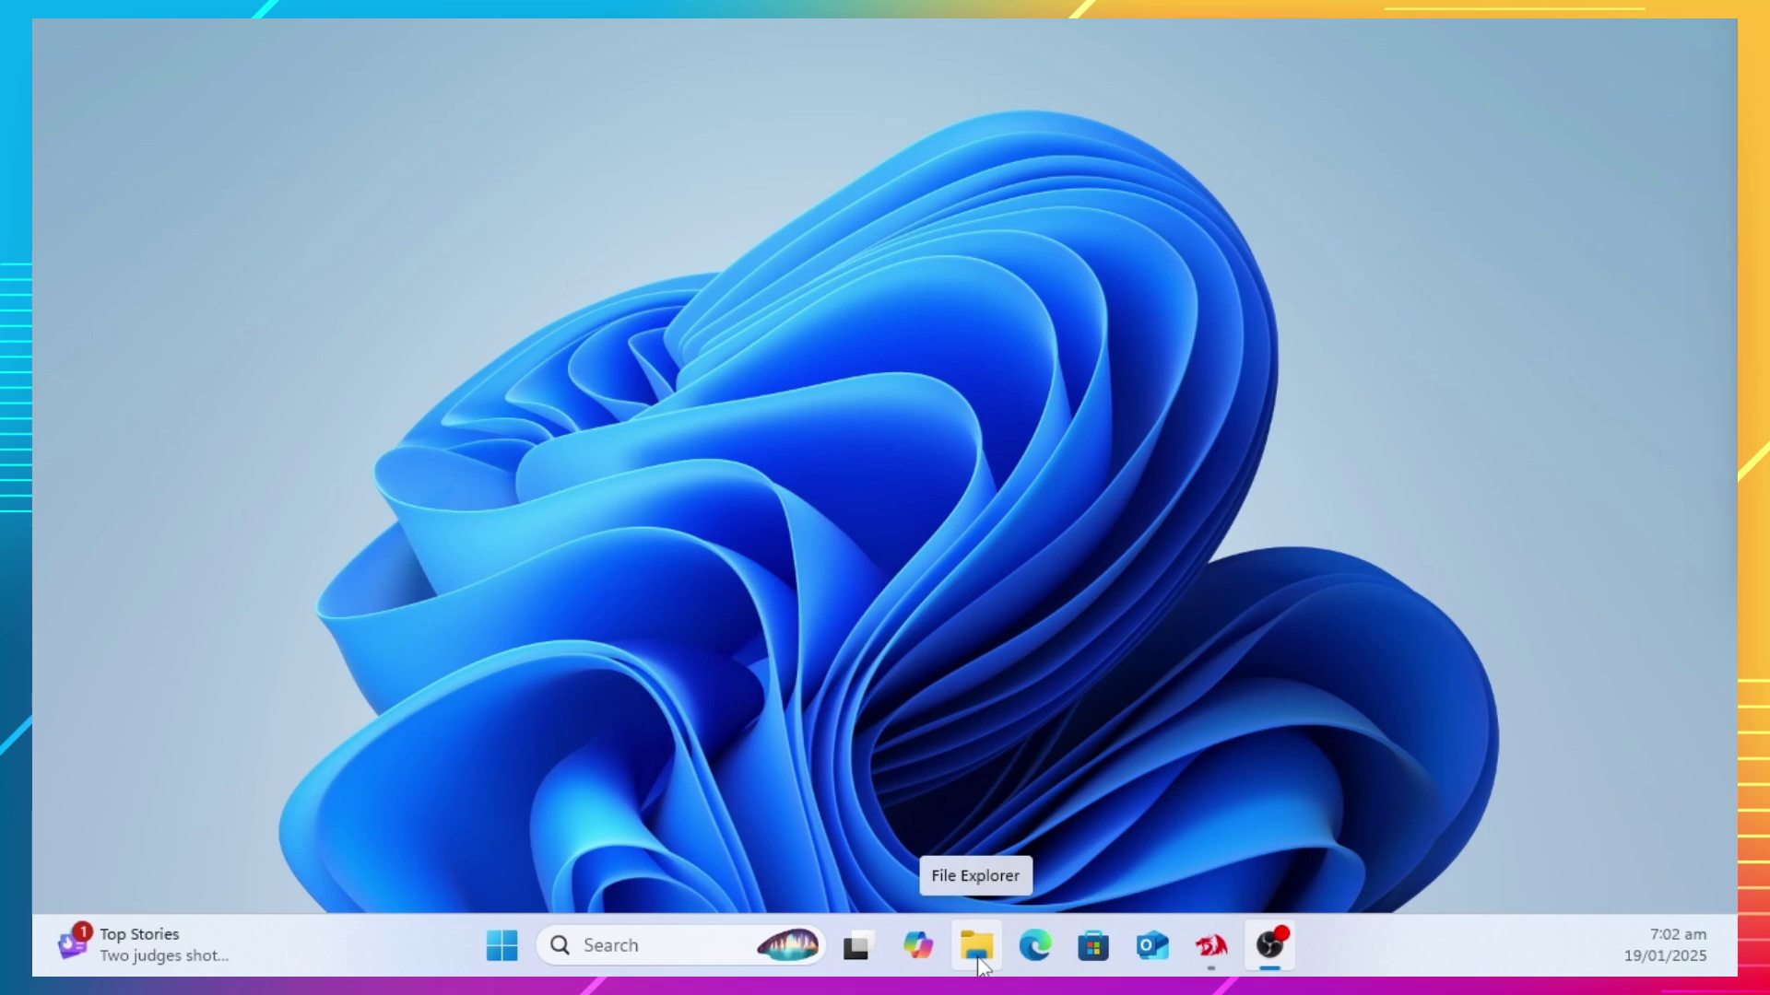
# Step: In Windows File Explorer, go to \\192.168.1.59 and open Untitled 1 from the anyone share
pyautogui.click(978, 963)
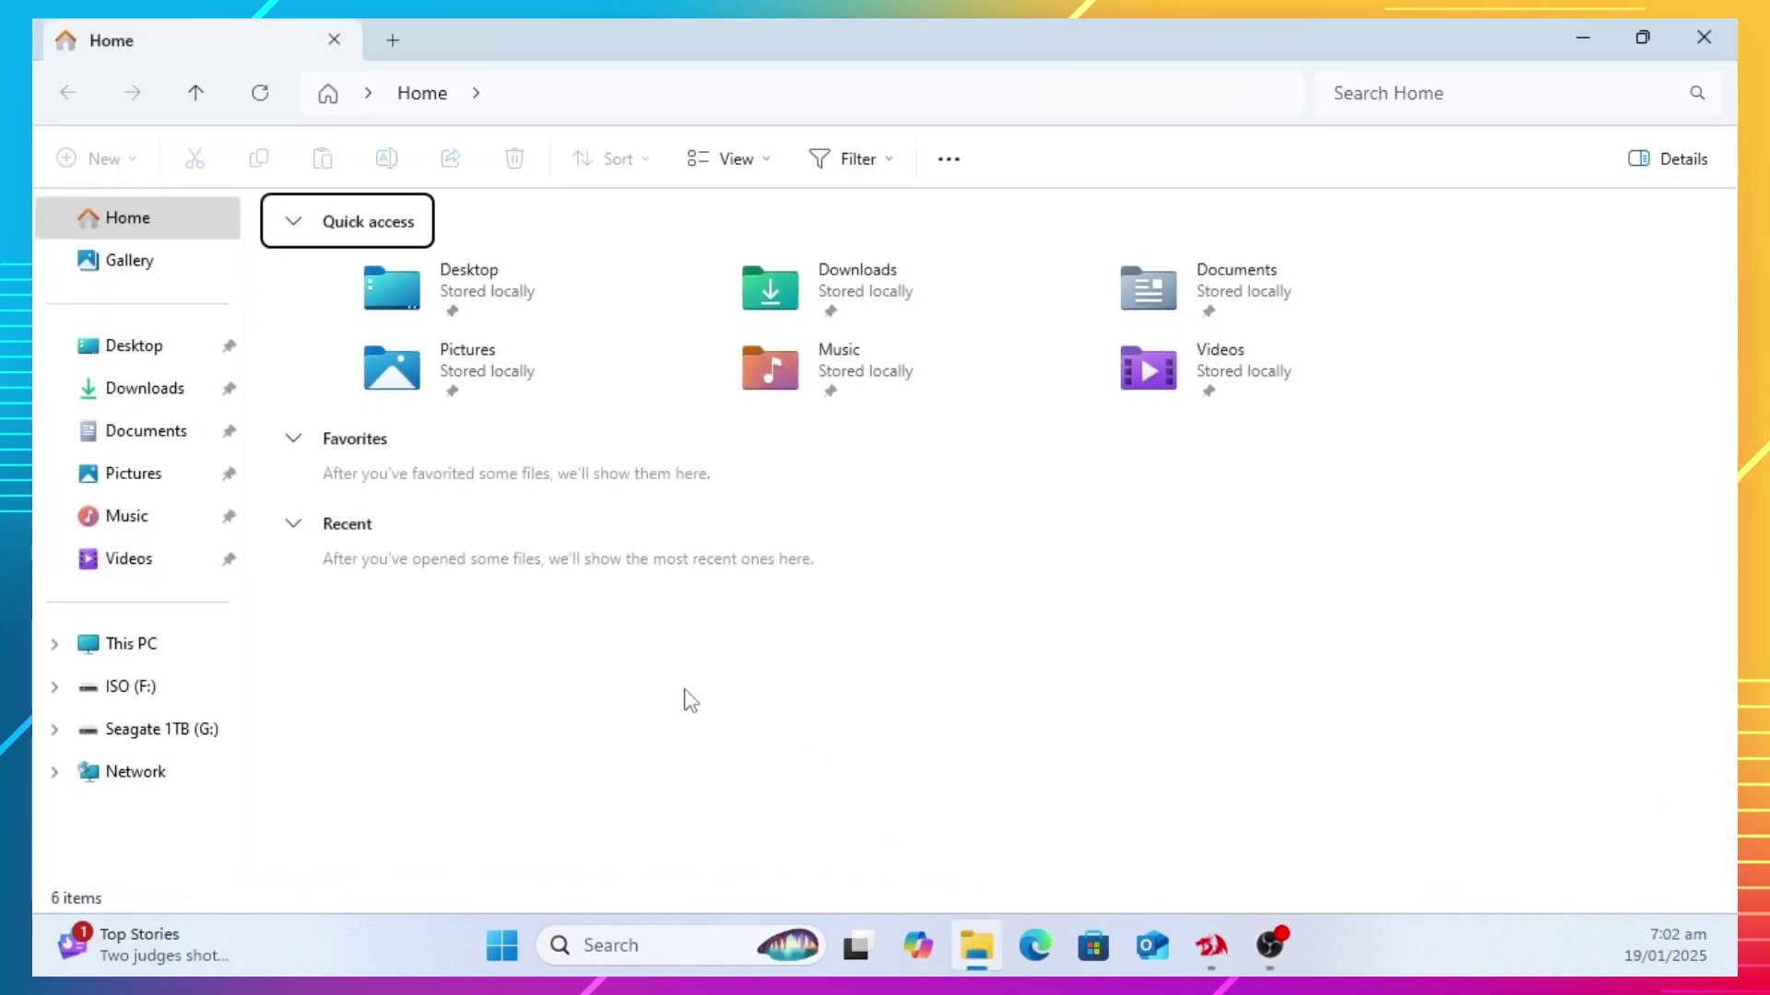
pyautogui.click(608, 102)
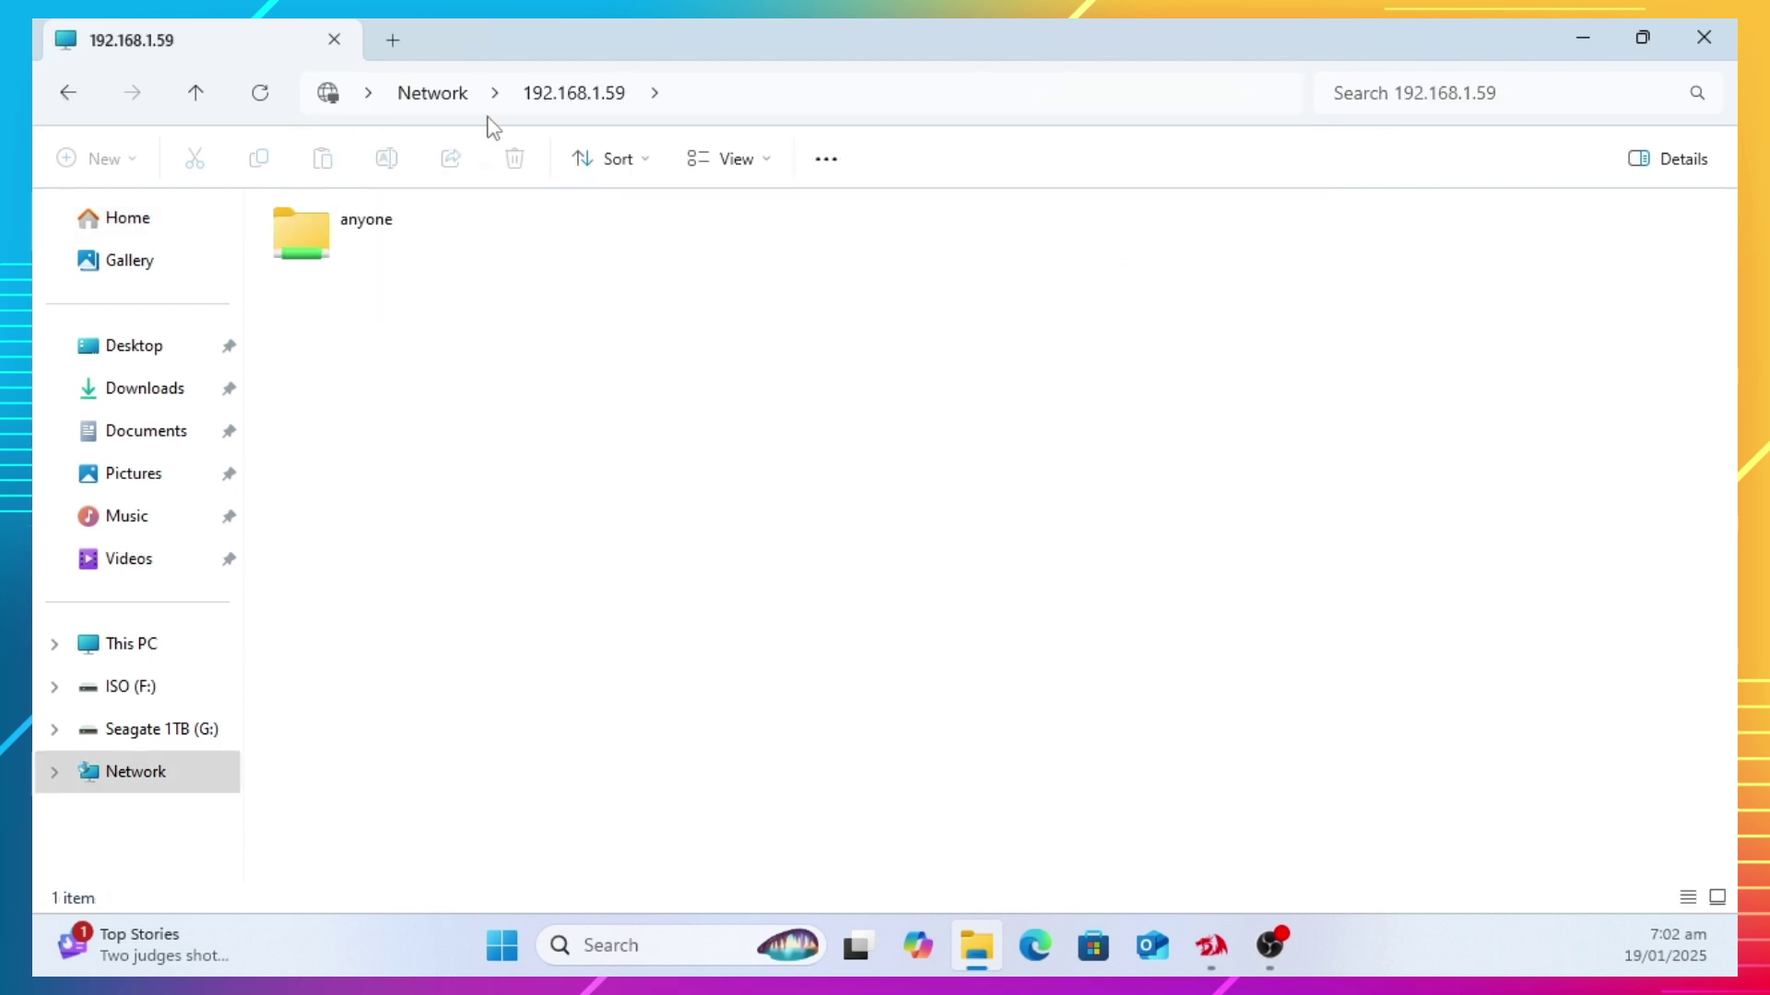
pyautogui.doubleClick(398, 254)
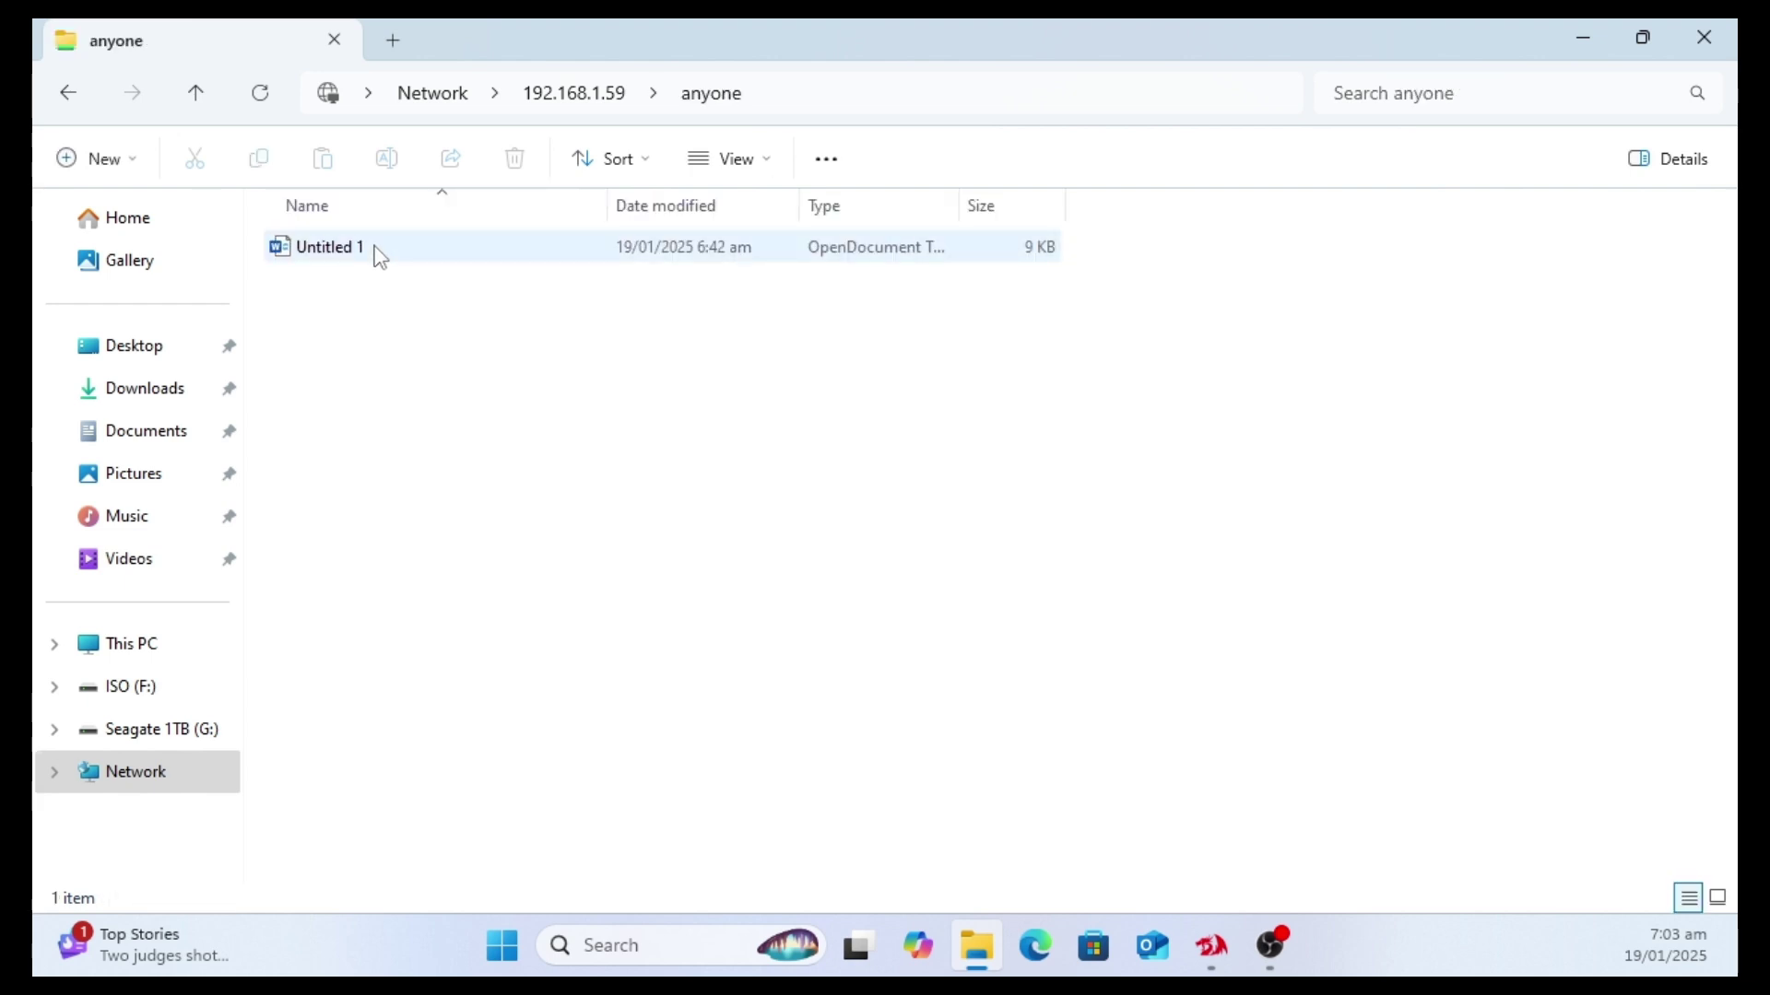
pyautogui.doubleClick(379, 255)
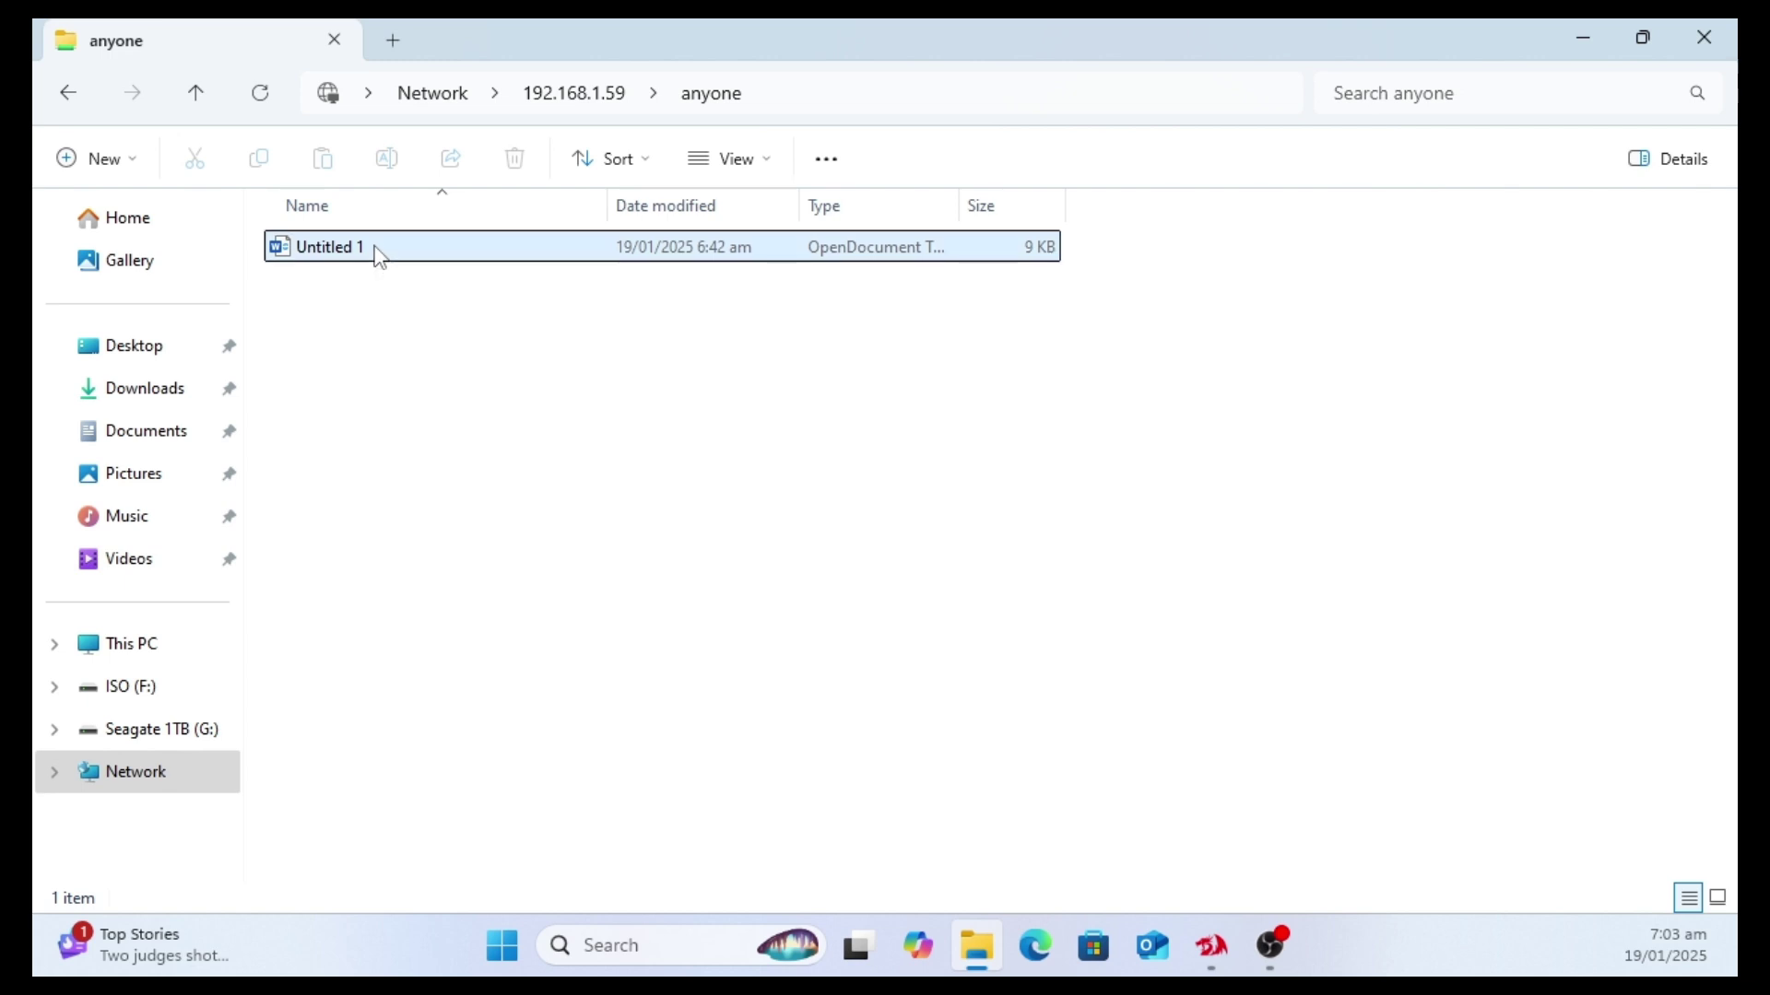